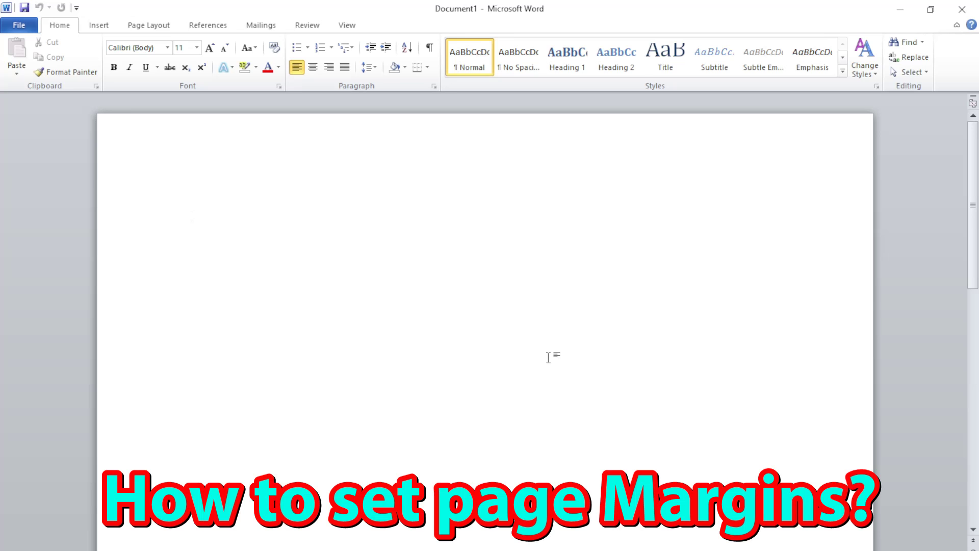
# Change the top and bottom page margins to .5 in Custom Margins (Page Setup)
pyautogui.click(161, 27)
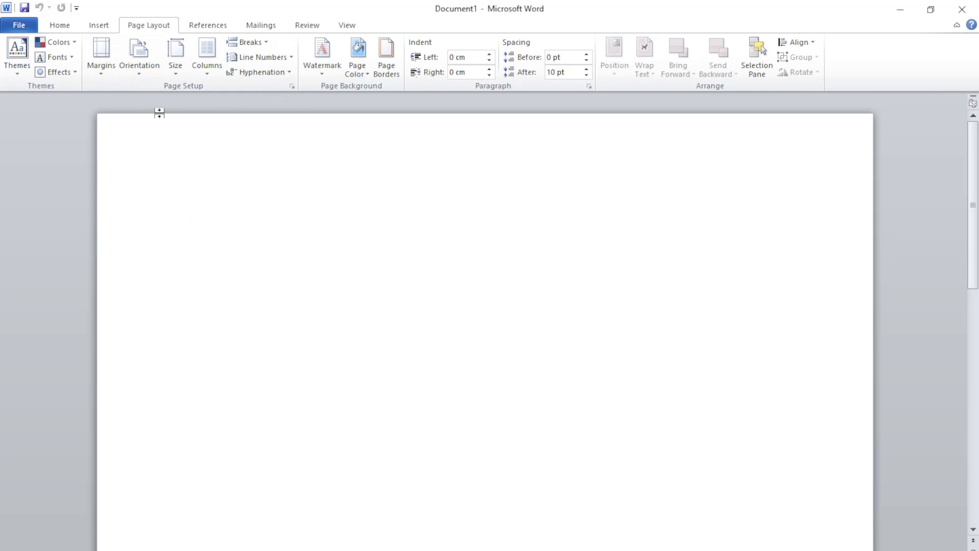
pyautogui.click(102, 71)
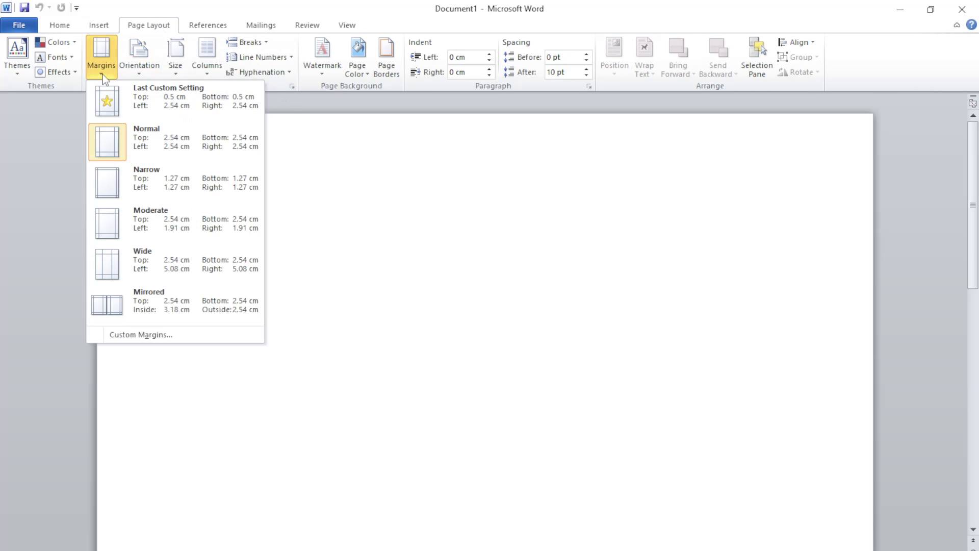
pyautogui.click(158, 337)
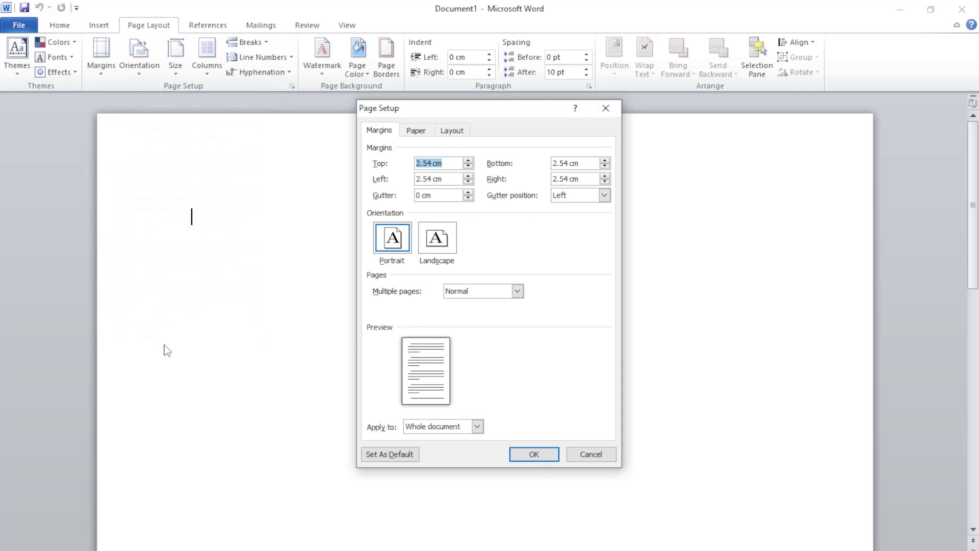
pyautogui.click(452, 166)
pyautogui.moveTo(447, 164); pyautogui.dragTo(410, 163)
pyautogui.write('.5')
pyautogui.moveTo(593, 163); pyautogui.dragTo(403, 147)
pyautogui.write('.')
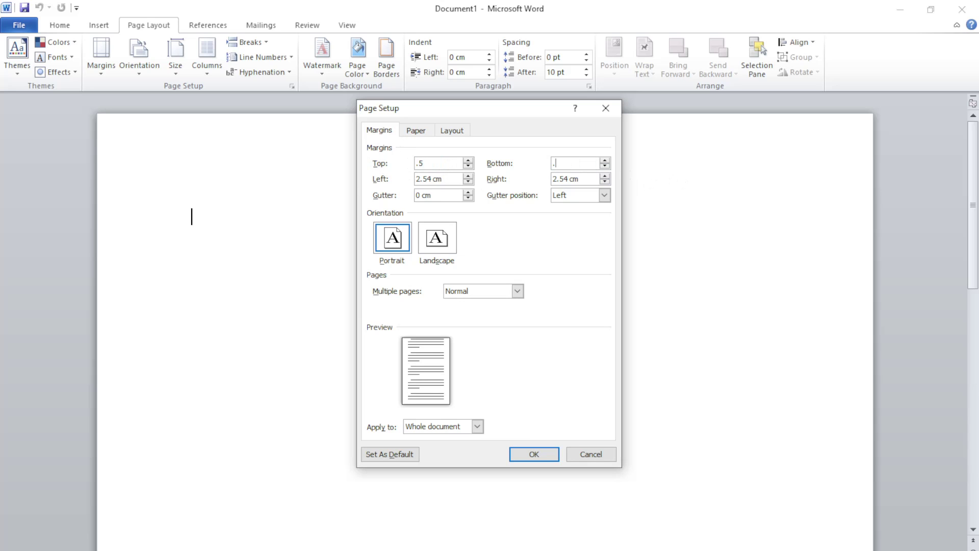
pyautogui.write('5')
pyautogui.click(534, 454)
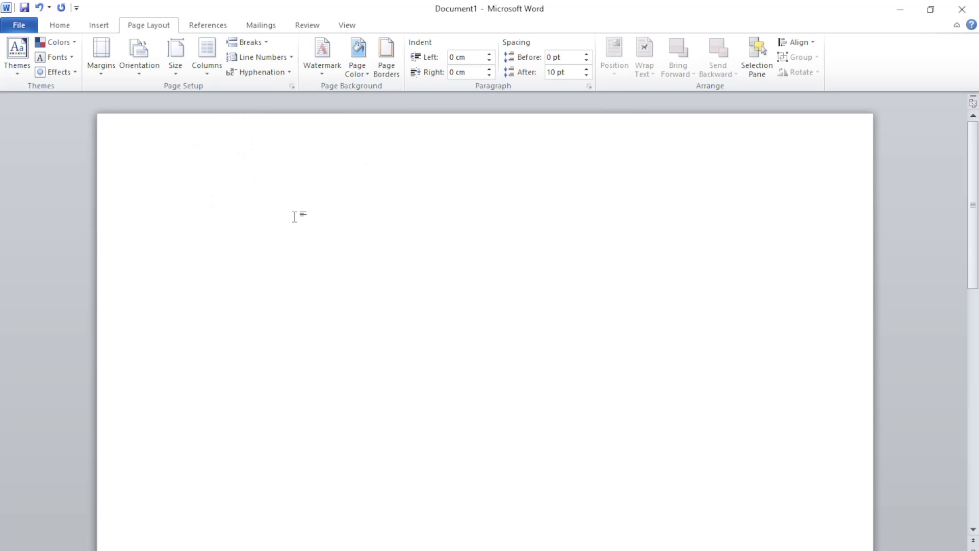
# Type the 'Bio-Data' heading and make it centred, bold and underlined
pyautogui.write('B')
pyautogui.write('io-')
pyautogui.write('Data')
pyautogui.moveTo(259, 144); pyautogui.dragTo(190, 144)
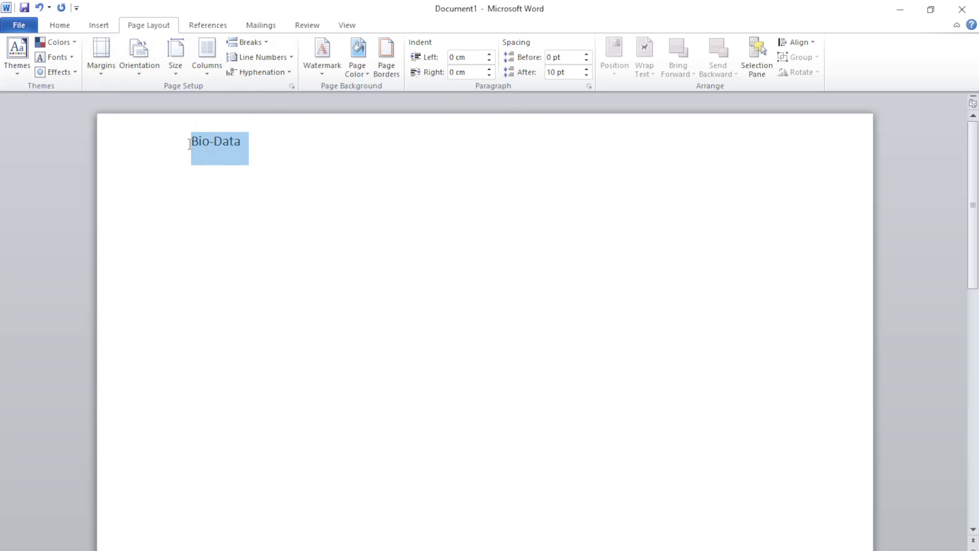
pyautogui.click(60, 25)
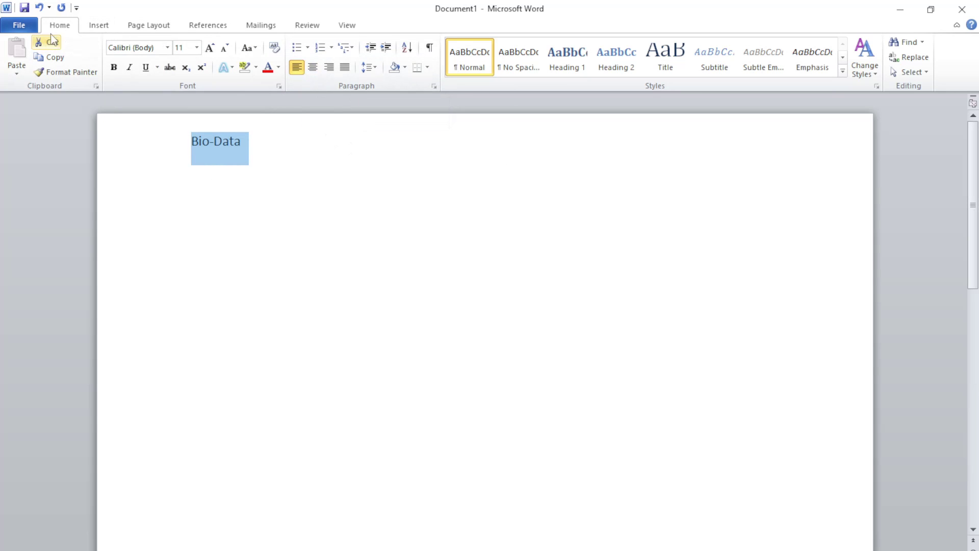
pyautogui.click(320, 72)
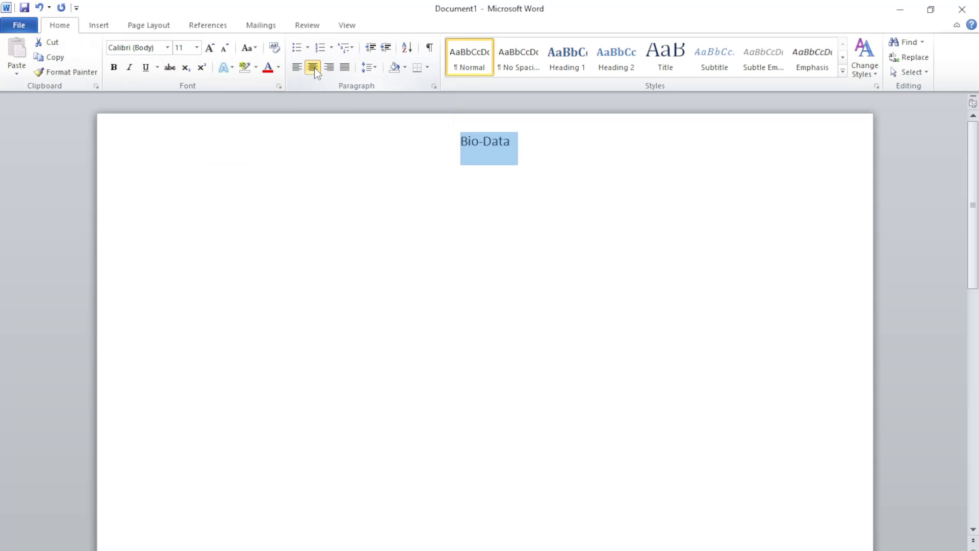
pyautogui.click(114, 68)
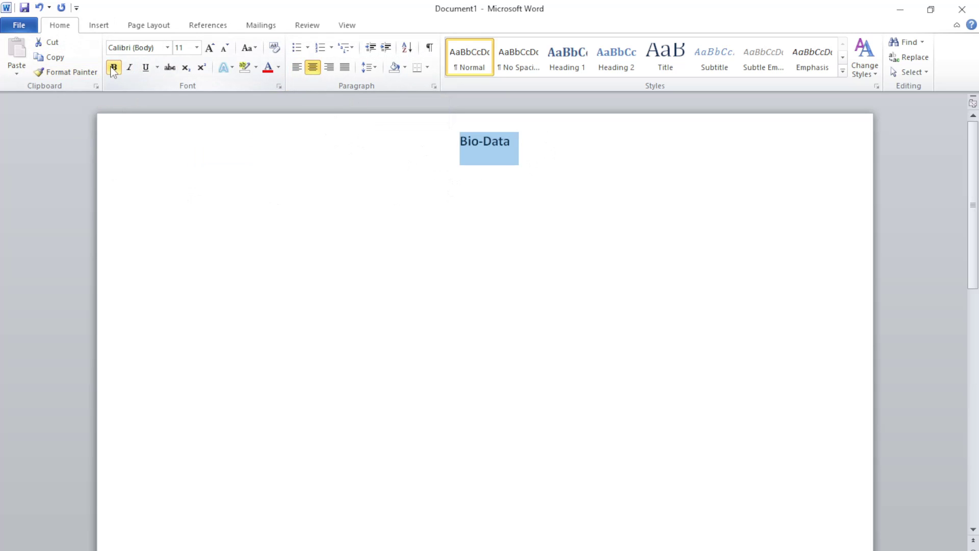
pyautogui.click(146, 68)
# Start a new line below the heading with bold and underline turned off
pyautogui.click(522, 147)
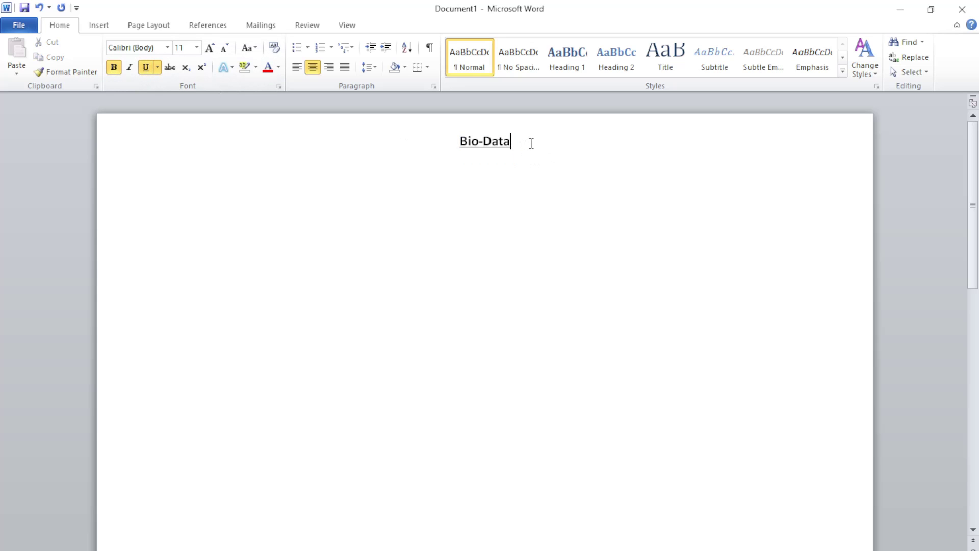
pyautogui.press('Return')
pyautogui.click(113, 67)
pyautogui.click(146, 67)
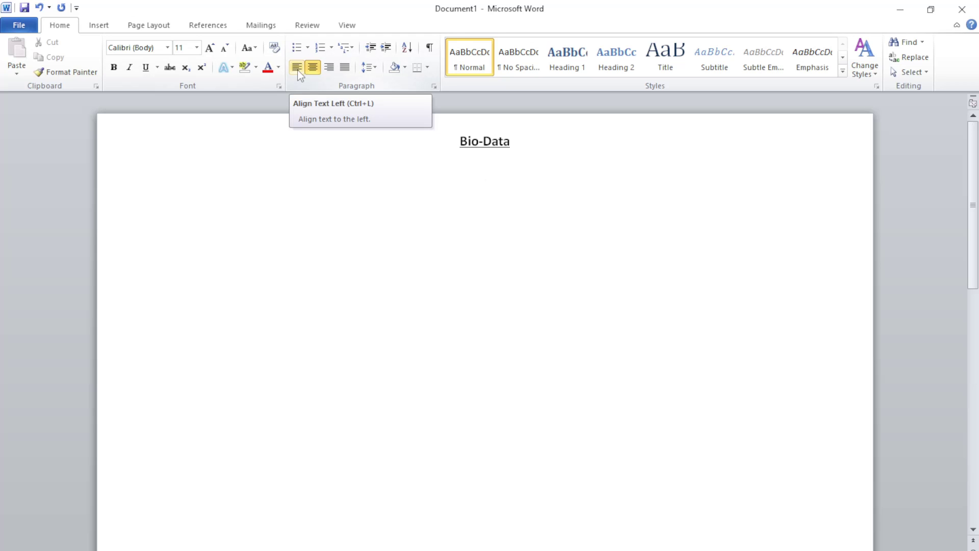
# Left-align and type the Name, Email Id. and Contact No. lines with the applicant's details
pyautogui.hotkey('ctrl', 'l')
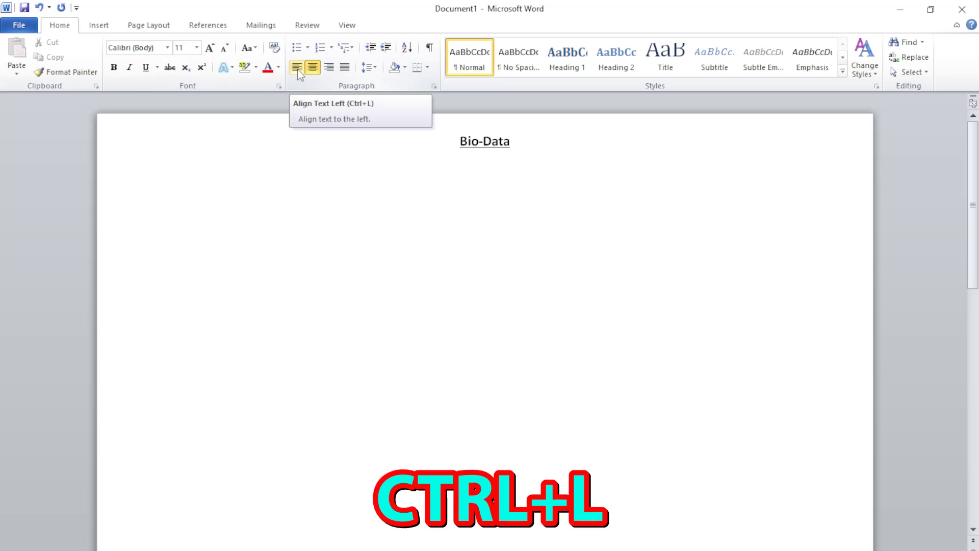
pyautogui.click(298, 69)
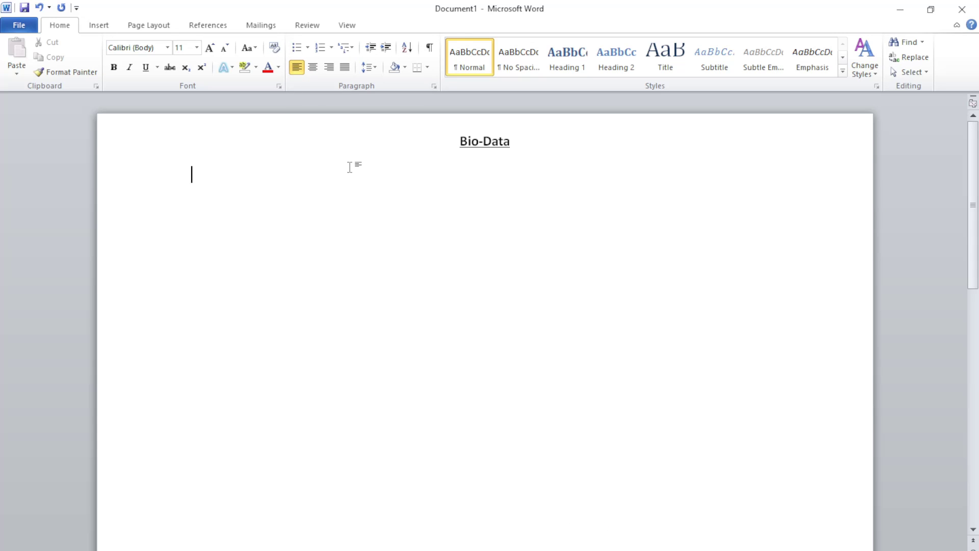
pyautogui.write('Name')
pyautogui.write(' : ')
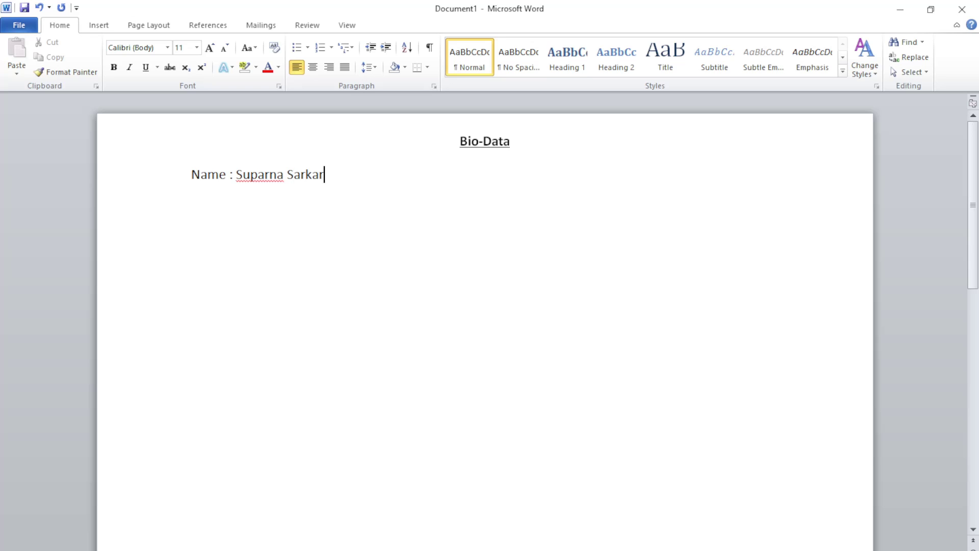
pyautogui.press('Return')
pyautogui.write('mail')
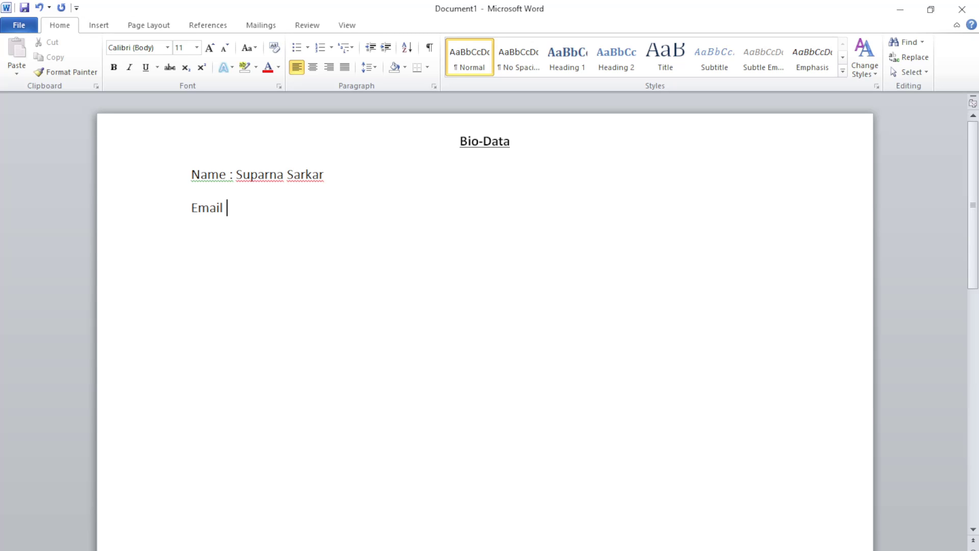
pyautogui.write('id')
pyautogui.write(':')
pyautogui.write('Emai')
pyautogui.write('Id')
pyautogui.write('. ')
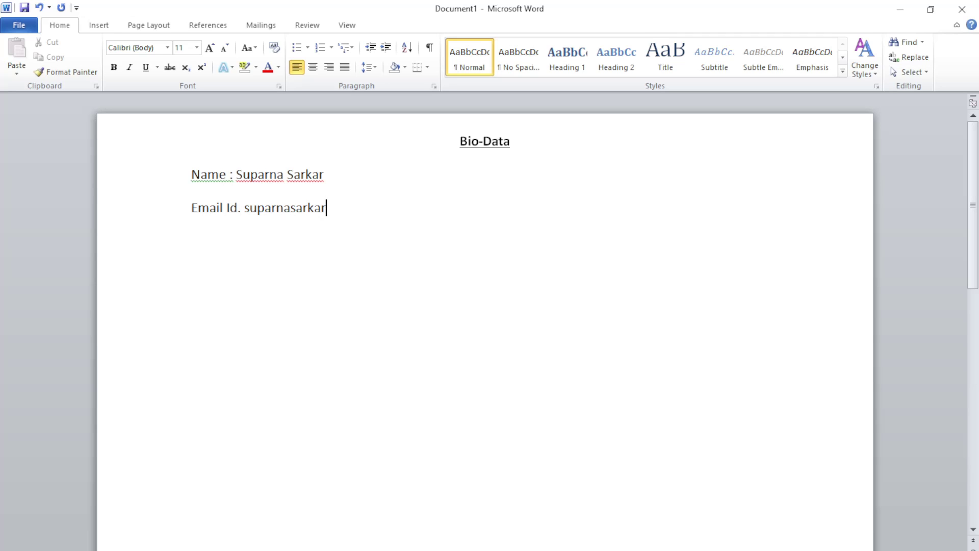
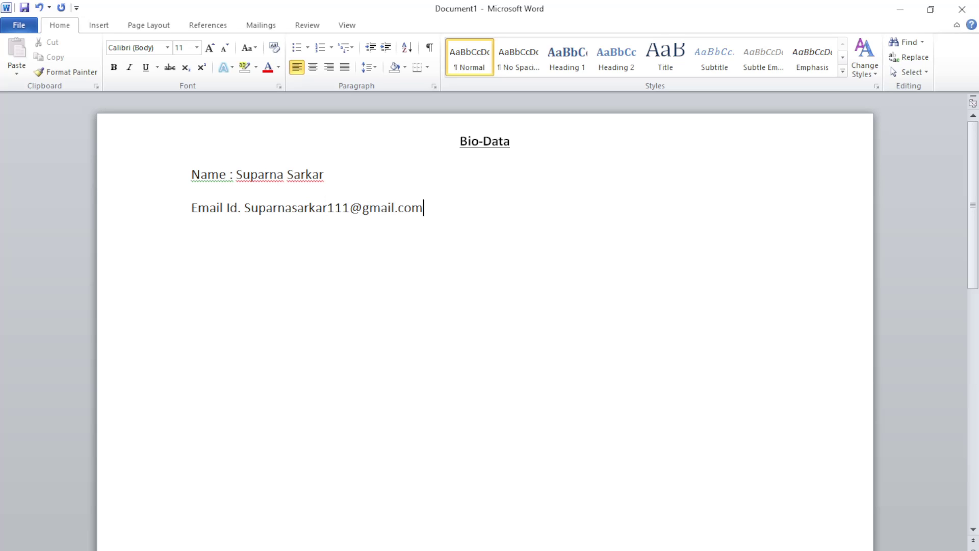
pyautogui.press('Return')
pyautogui.write('o')
pyautogui.write('ntact')
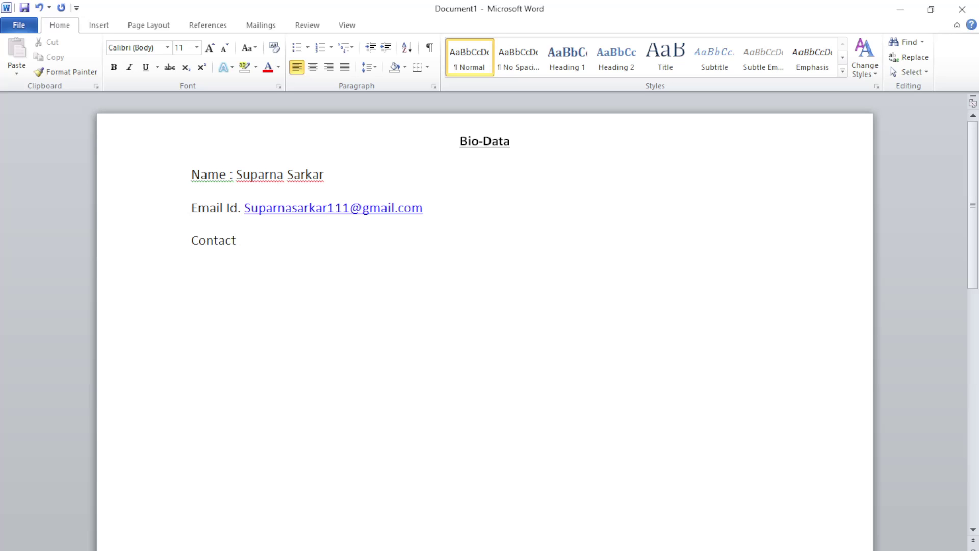
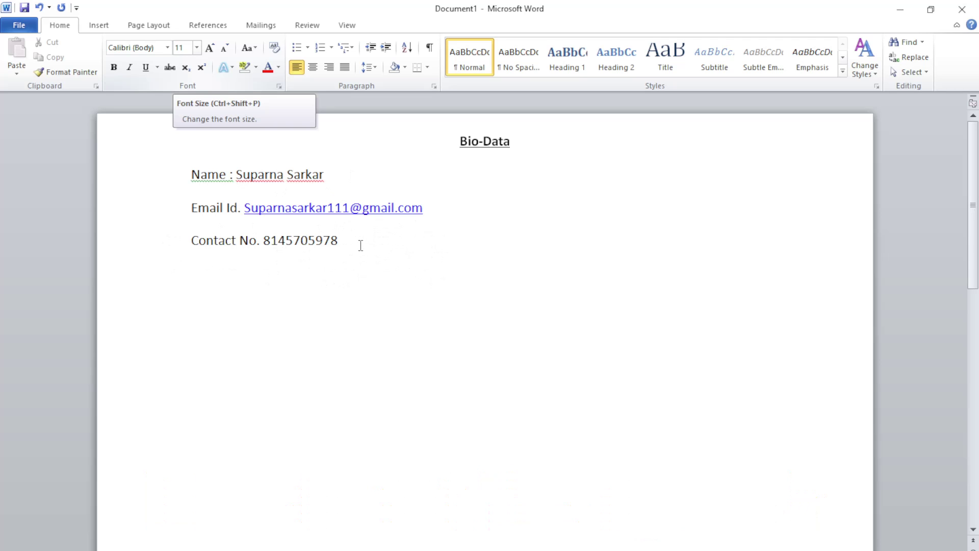
# Remove the extra spacing between the name, e-mail and contact lines, then add an empty line below
pyautogui.moveTo(360, 243); pyautogui.dragTo(205, 182)
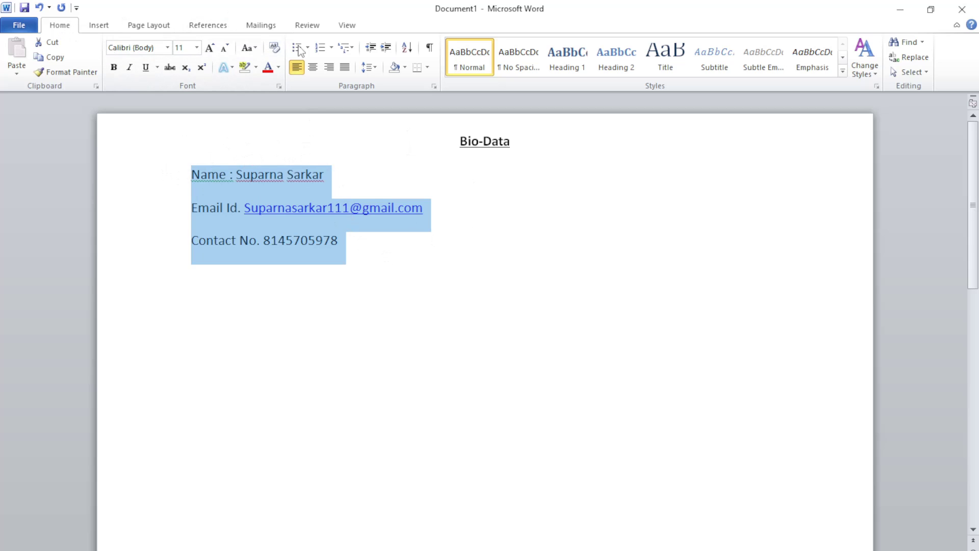
pyautogui.click(376, 68)
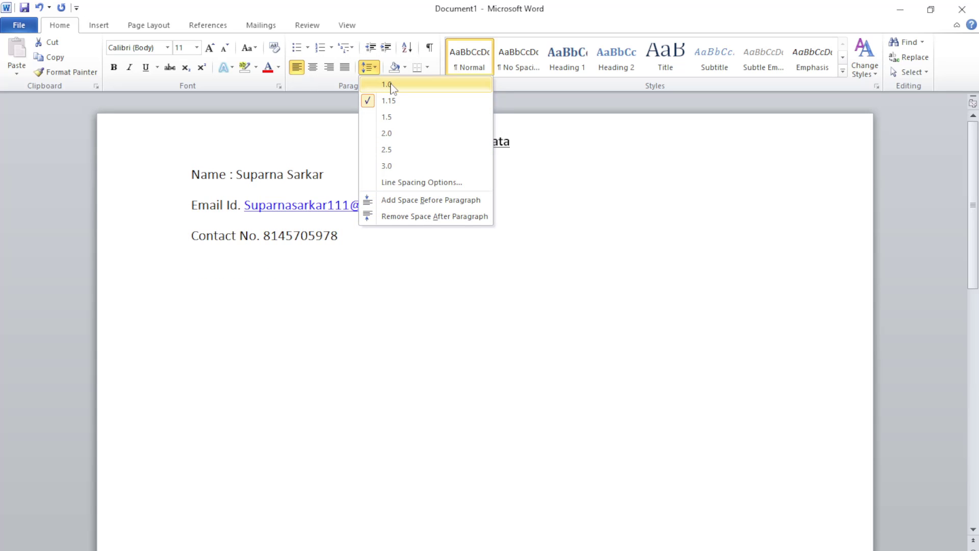
pyautogui.click(414, 217)
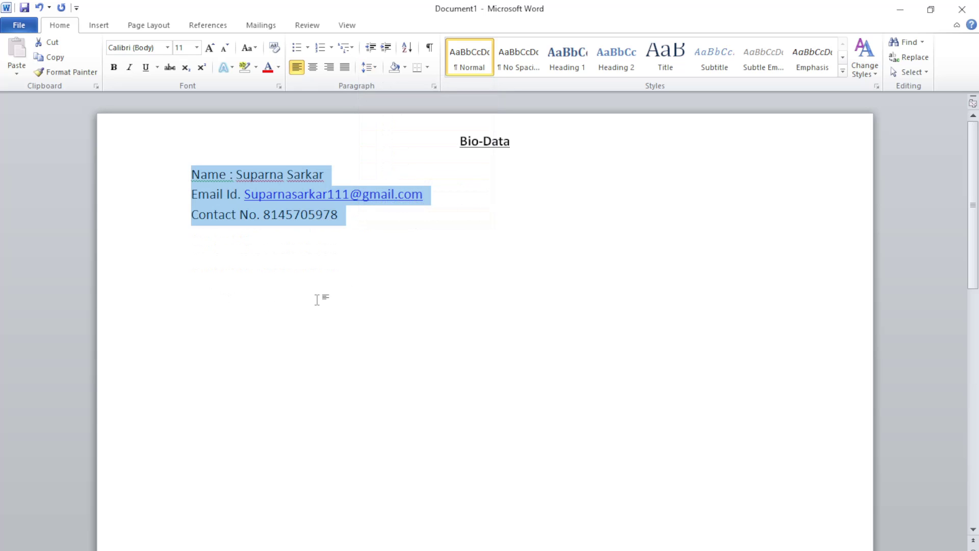
pyautogui.click(322, 267)
pyautogui.press('Return')
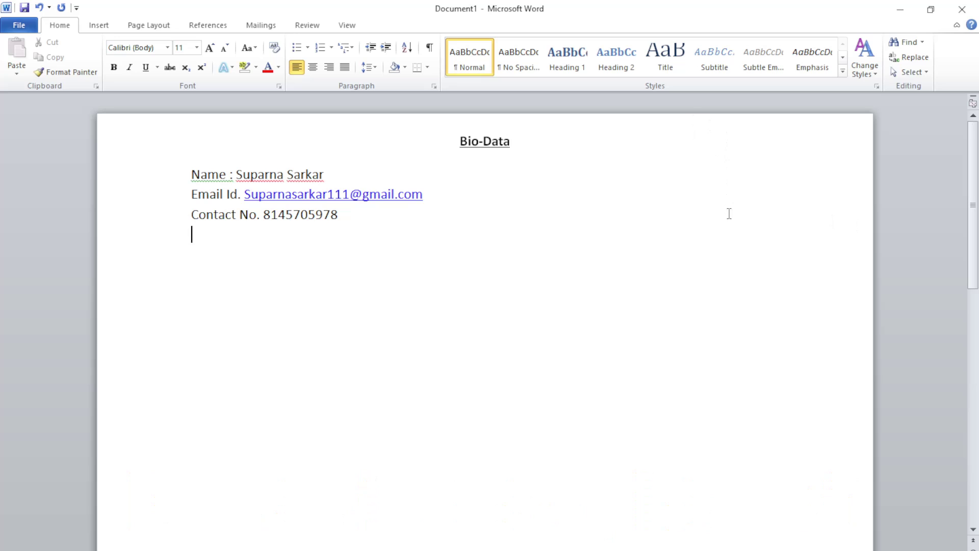
# Insert the passport photo from the Desktop and resize it to 2.45 × 1.84 cm
pyautogui.click(98, 28)
pyautogui.click(142, 50)
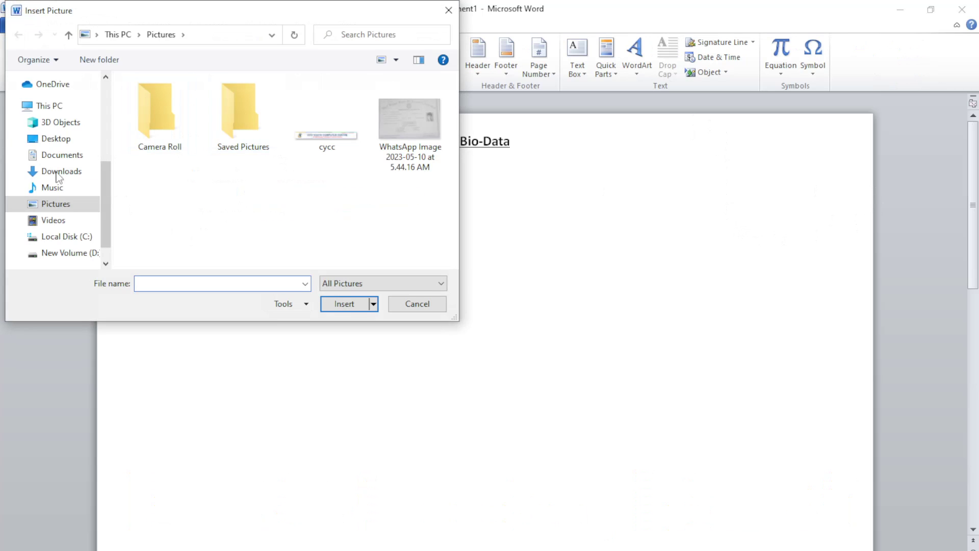
pyautogui.click(56, 139)
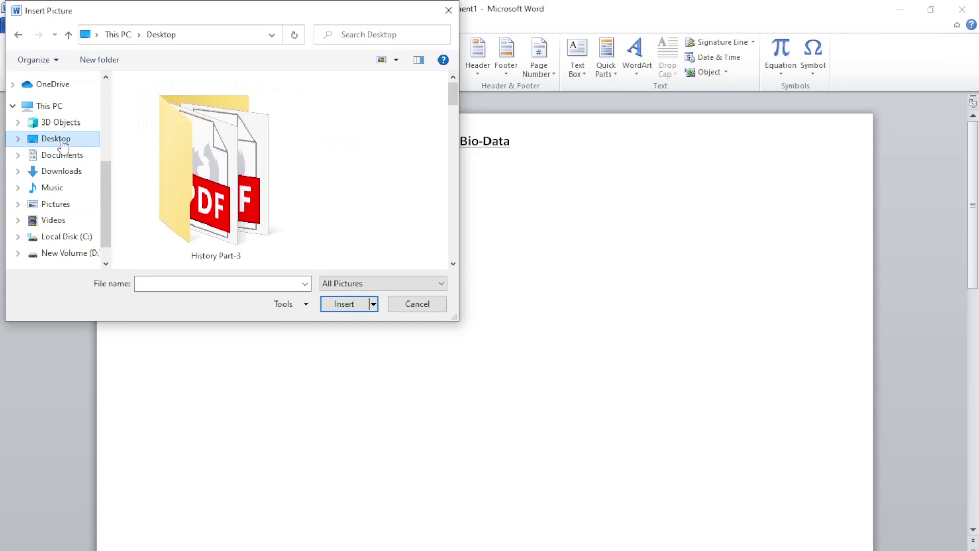
pyautogui.moveTo(457, 93); pyautogui.dragTo(453, 204)
pyautogui.doubleClick(215, 153)
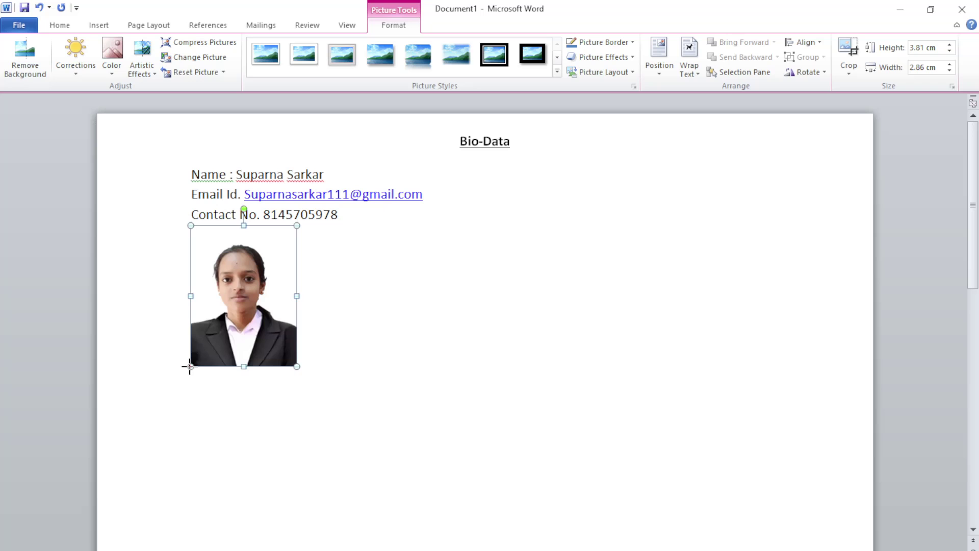
pyautogui.moveTo(189, 366); pyautogui.dragTo(224, 316)
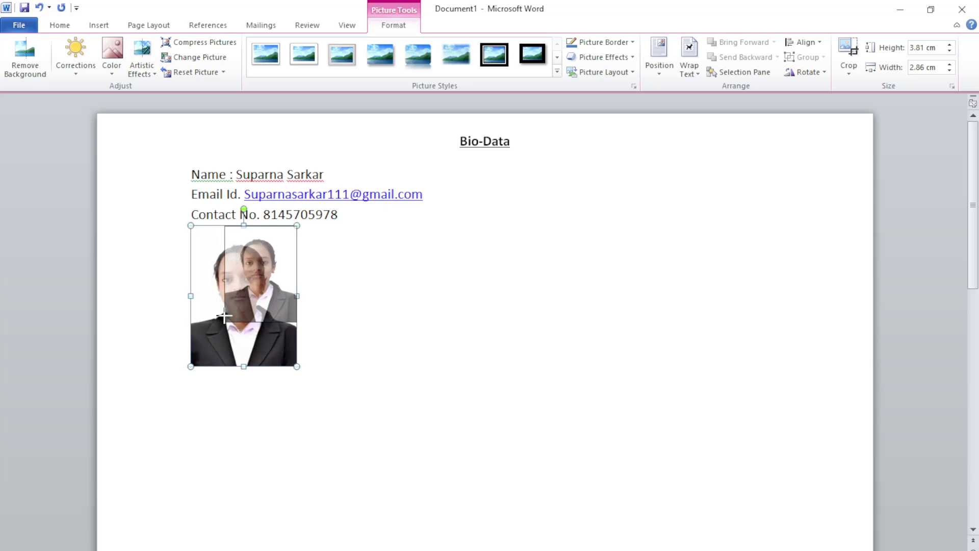
pyautogui.moveTo(225, 317); pyautogui.dragTo(228, 318)
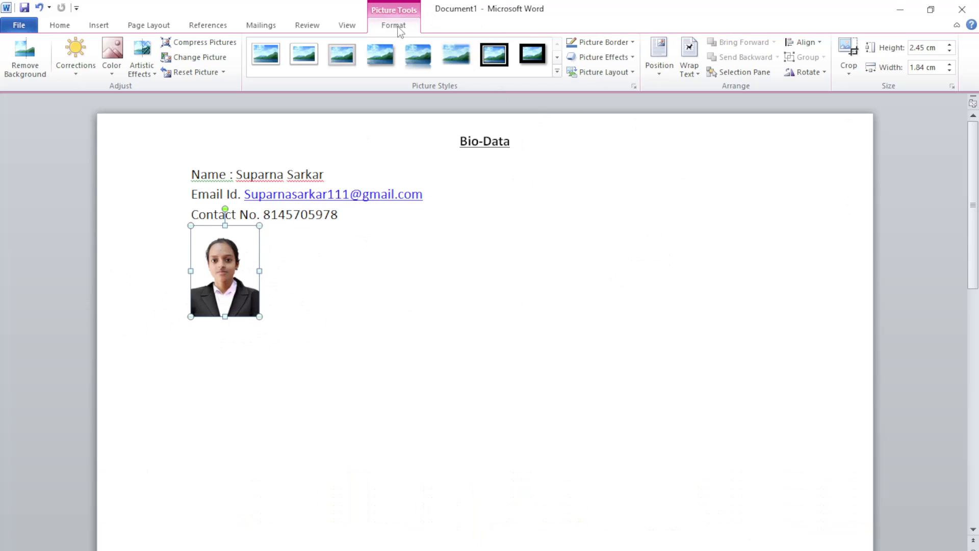
# Set the photo to tight wrapping, move it top-right beside the details, and resize to 2.23 × 1.67 cm
pyautogui.click(697, 76)
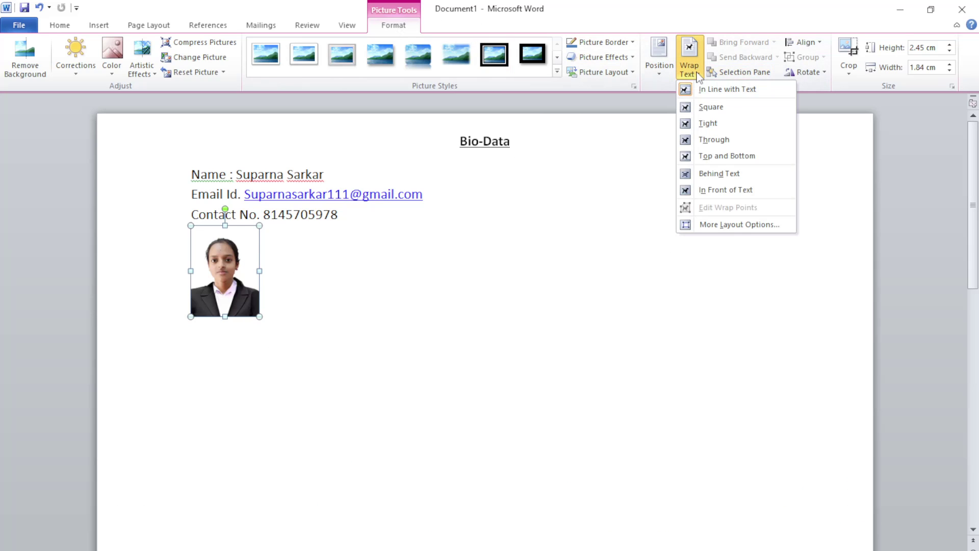
pyautogui.click(712, 123)
pyautogui.moveTo(213, 272)
pyautogui.mouseDown()
pyautogui.moveTo(580, 239)
pyautogui.moveTo(714, 209)
pyautogui.moveTo(811, 164)
pyautogui.mouseUp()
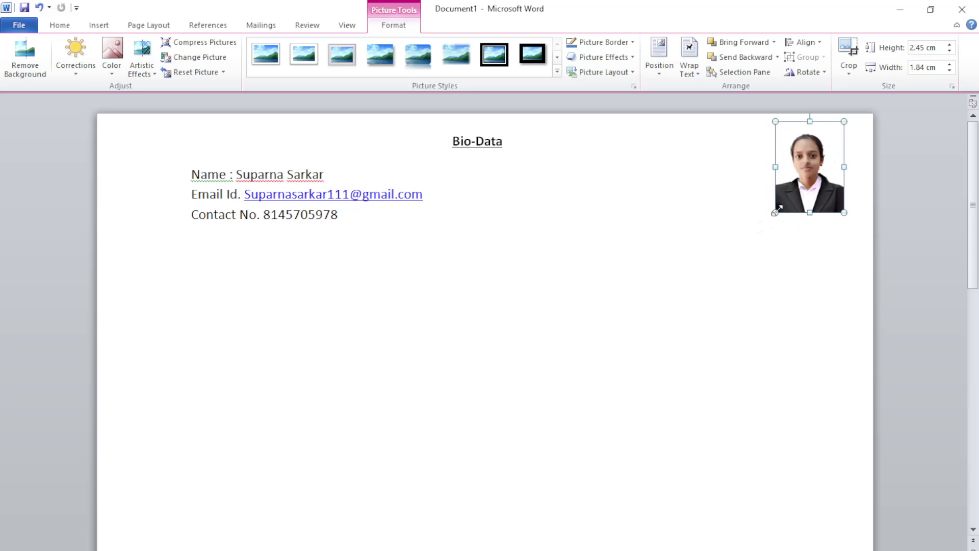
pyautogui.moveTo(775, 213); pyautogui.dragTo(781, 205)
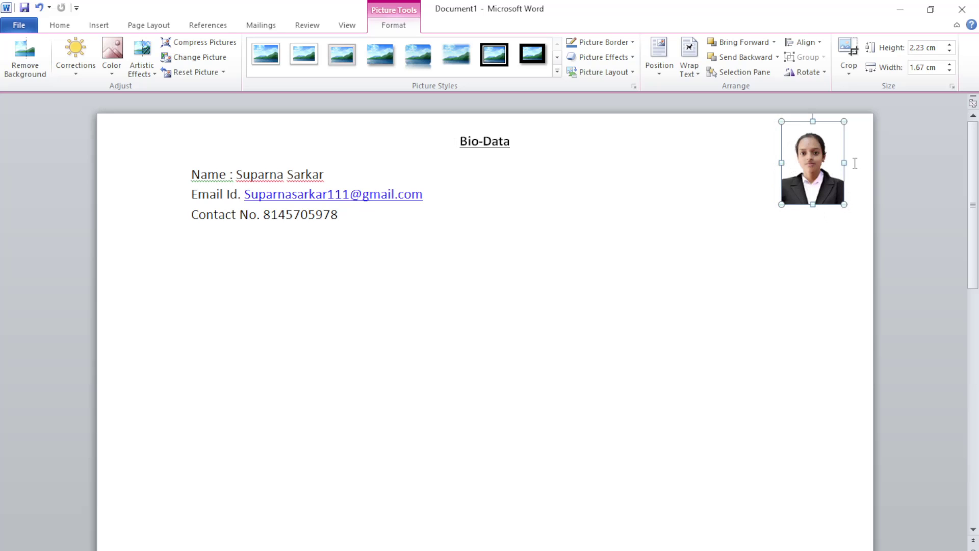
pyautogui.click(545, 312)
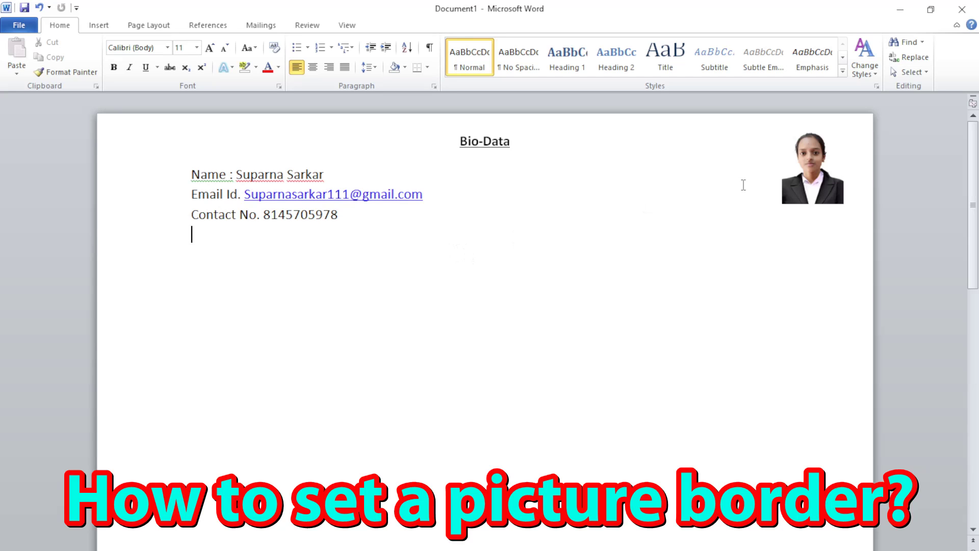
# Give the passport photo a black 2¼ pt picture border
pyautogui.click(812, 135)
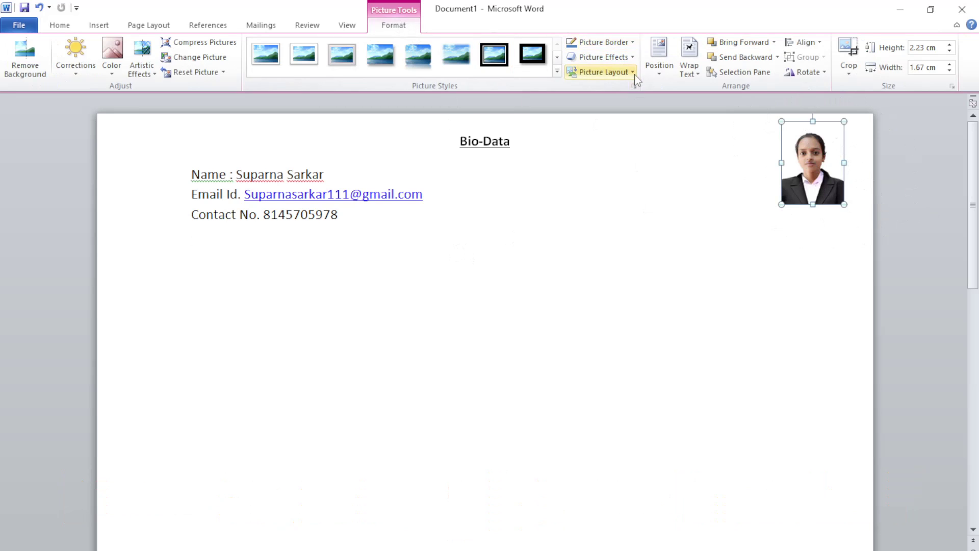
pyautogui.click(628, 44)
pyautogui.moveTo(602, 187)
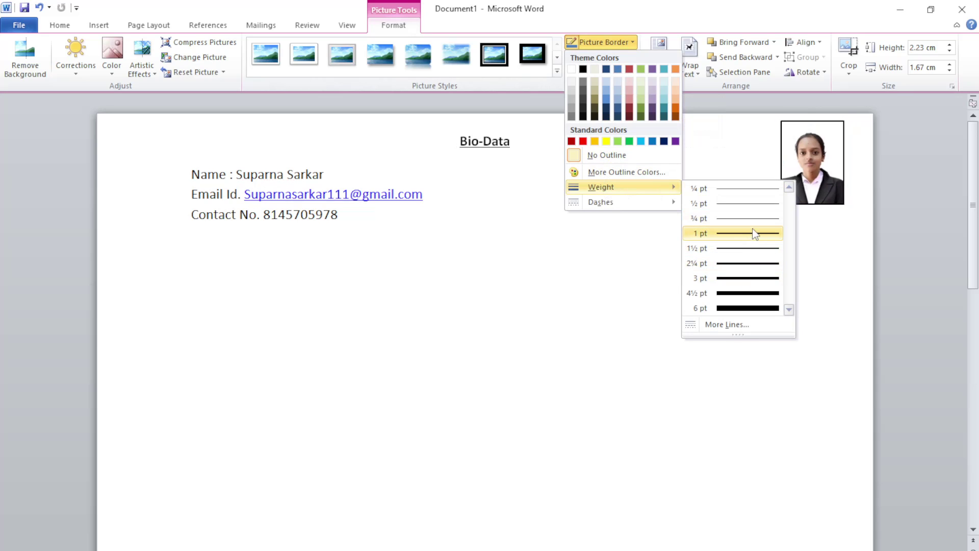
pyautogui.click(762, 264)
pyautogui.click(671, 252)
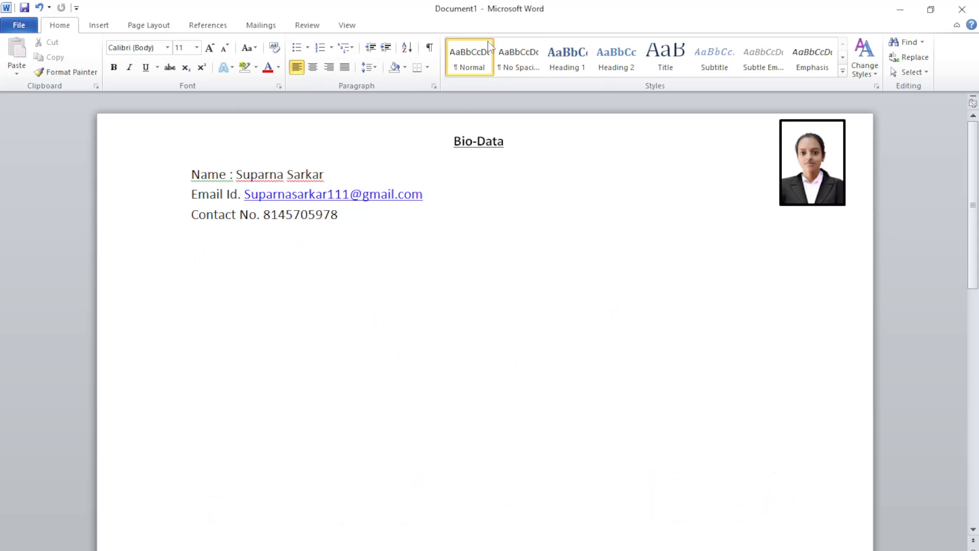
pyautogui.click(160, 26)
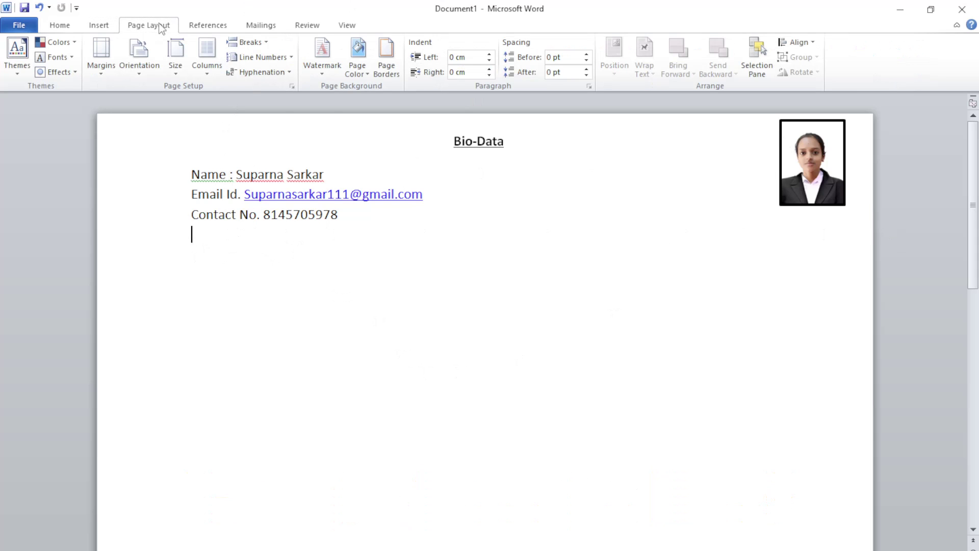
pyautogui.click(59, 27)
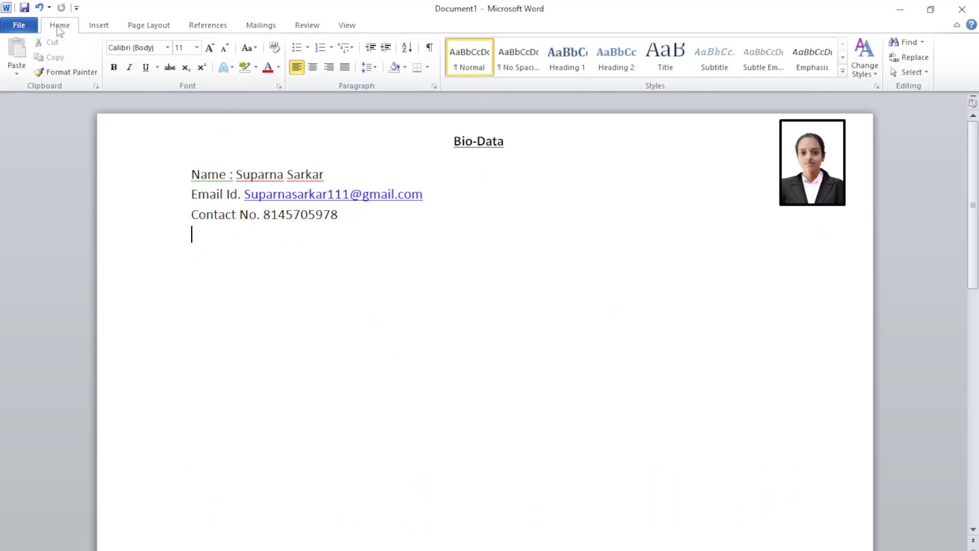
pyautogui.click(428, 68)
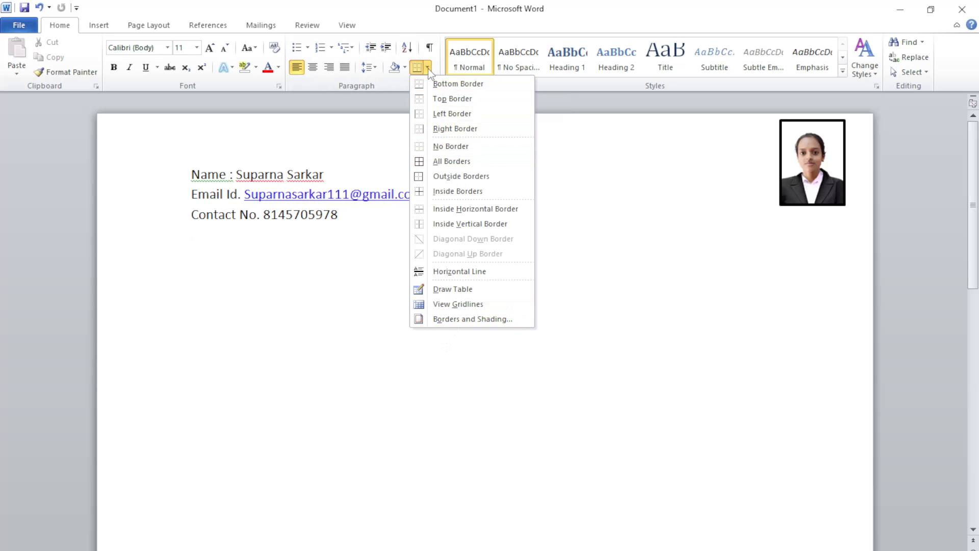
pyautogui.click(428, 68)
pyautogui.click(428, 68)
pyautogui.click(481, 319)
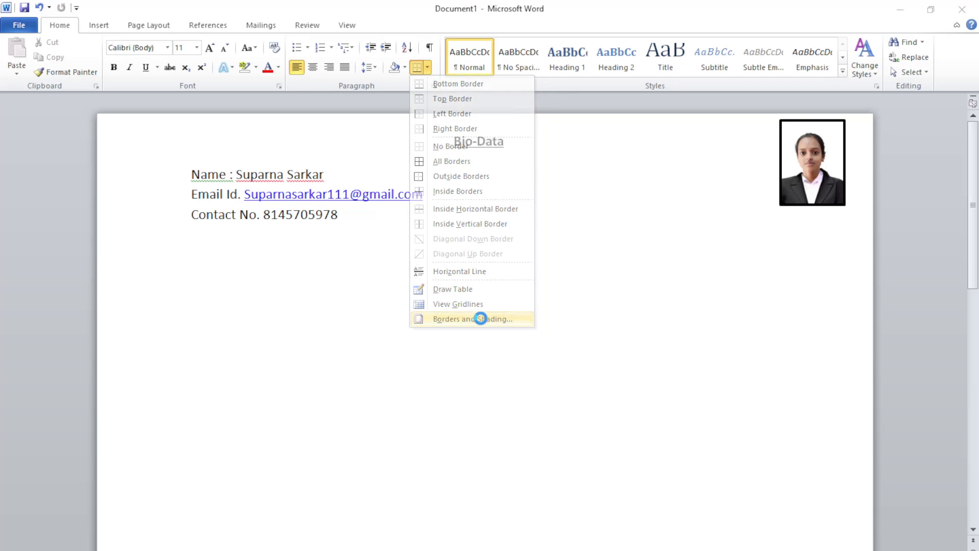
pyautogui.click(226, 121)
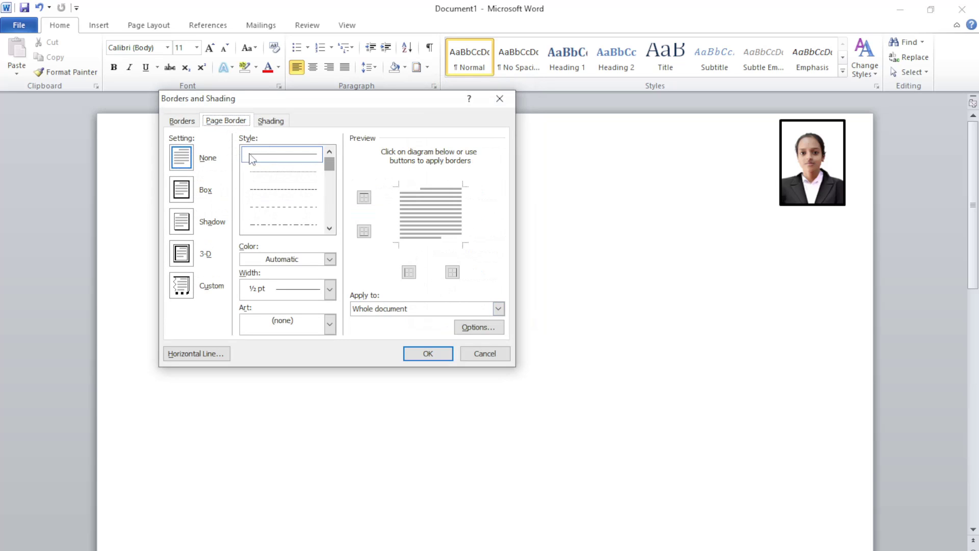
pyautogui.moveTo(330, 164); pyautogui.dragTo(332, 192)
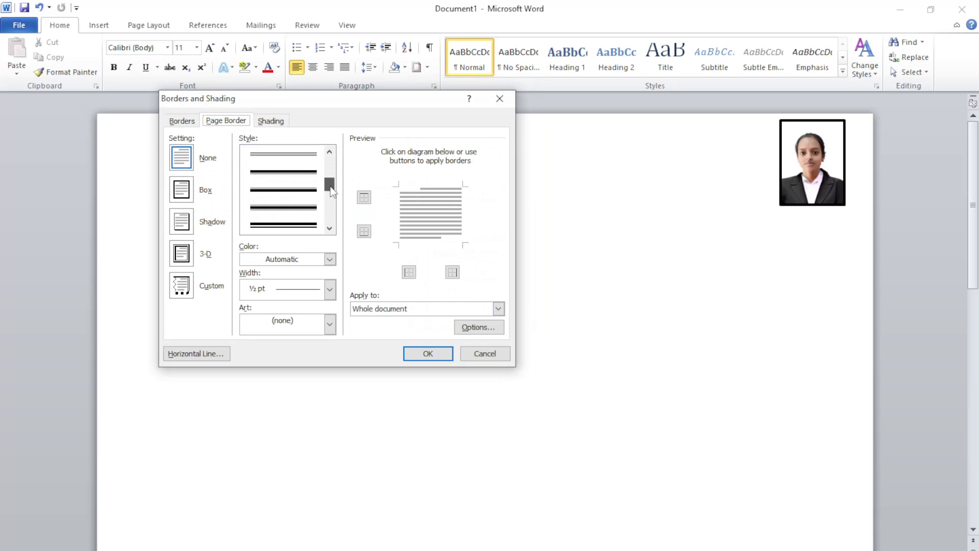
pyautogui.click(288, 172)
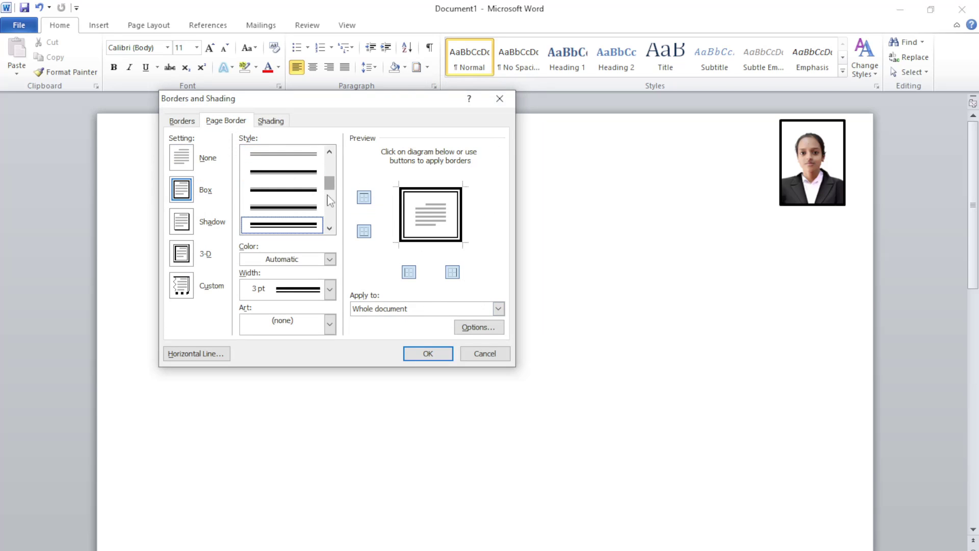
pyautogui.scroll(-1, 331, 200)
pyautogui.scroll(-1, 329, 197)
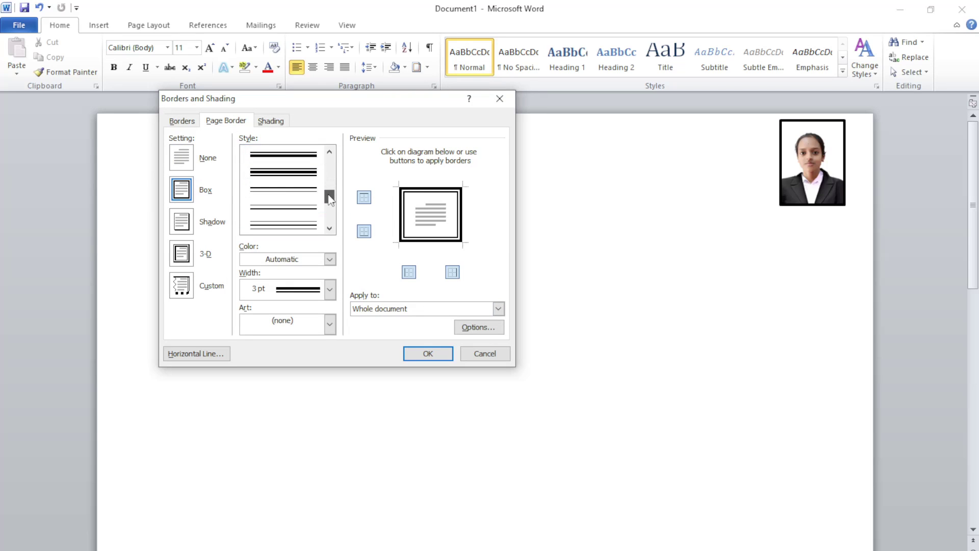
pyautogui.click(290, 194)
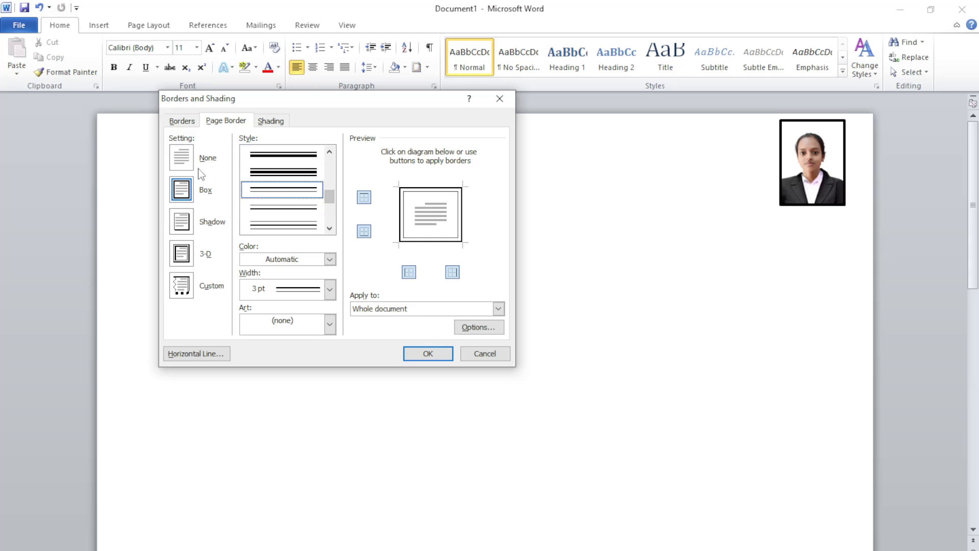
pyautogui.click(183, 158)
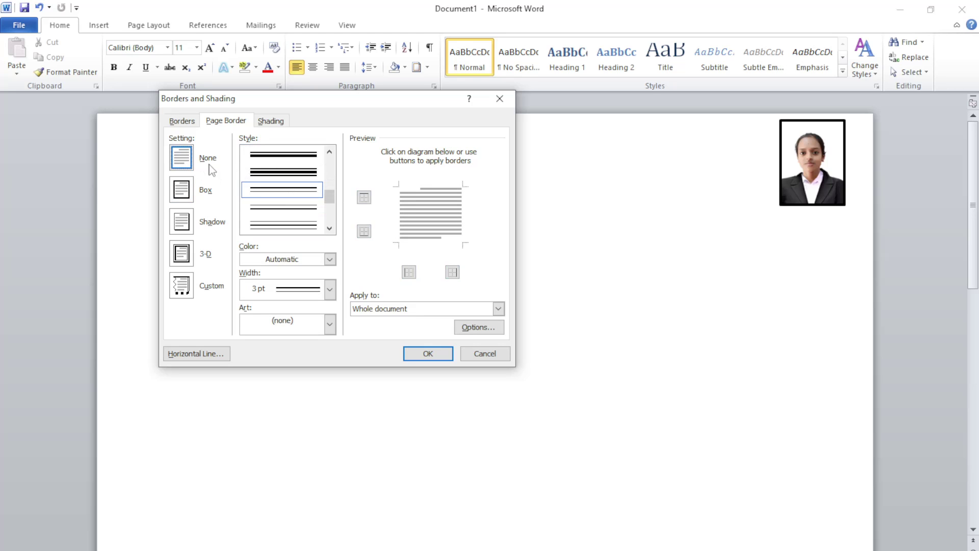
pyautogui.click(424, 354)
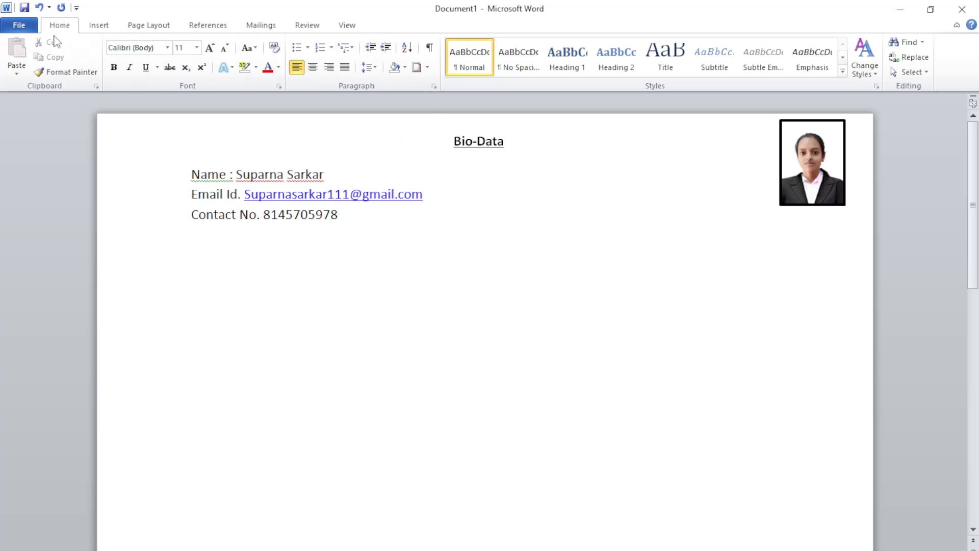
# Add a double bottom border beneath the contact details and nudge the photo slightly left
pyautogui.click(428, 68)
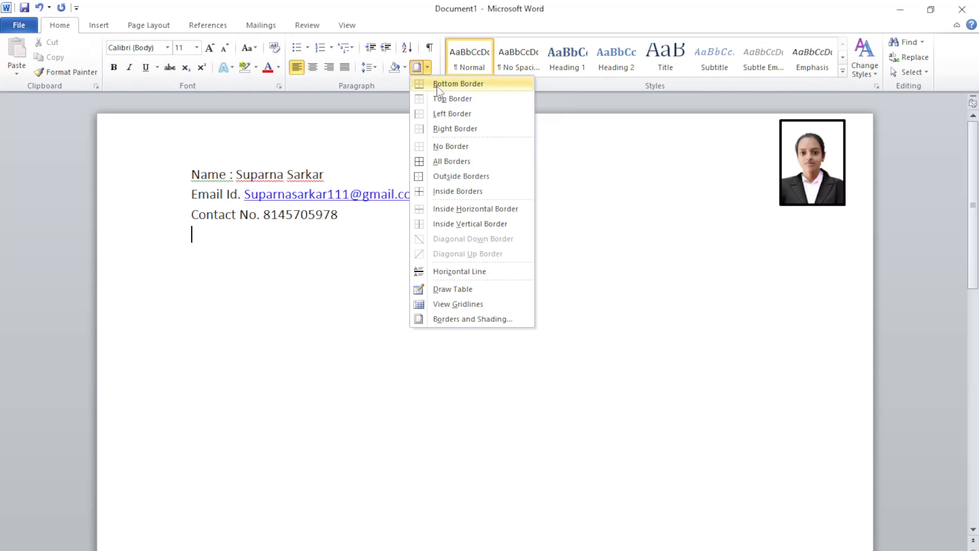
pyautogui.click(440, 99)
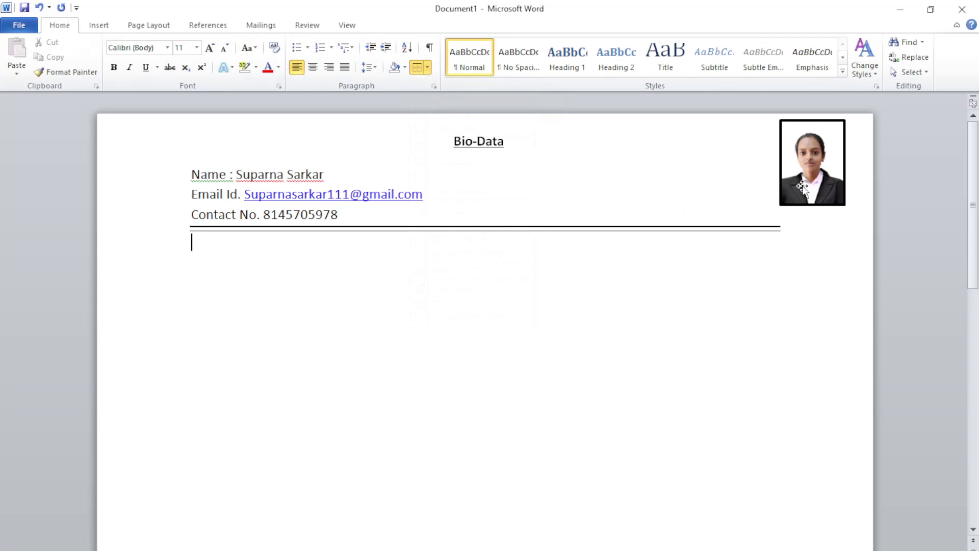
pyautogui.moveTo(802, 187)
pyautogui.mouseDown()
pyautogui.moveTo(780, 191)
pyautogui.moveTo(794, 192)
pyautogui.mouseUp()
pyautogui.click(247, 265)
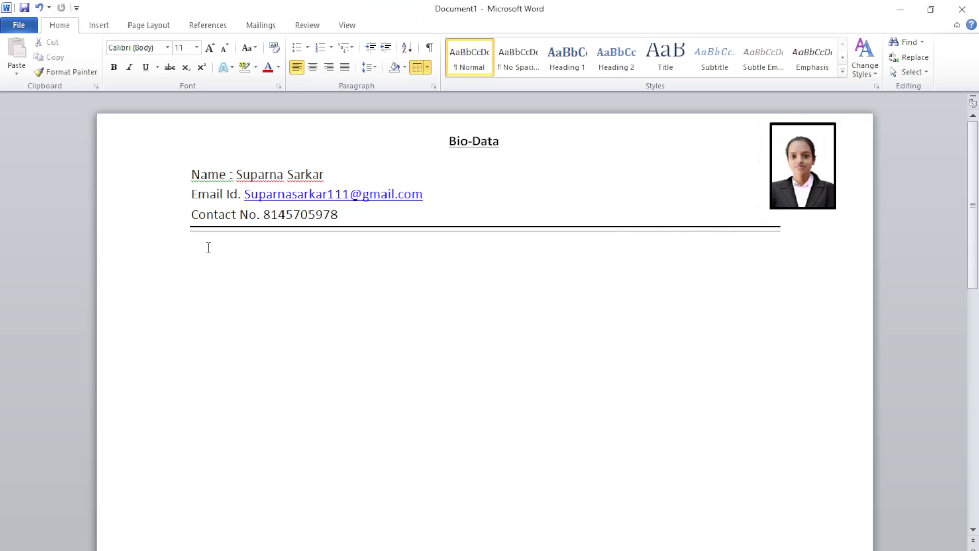
# Insert a blank line after the contact number and fine-tune the photo's horizontal position
pyautogui.click(363, 218)
pyautogui.press('Return')
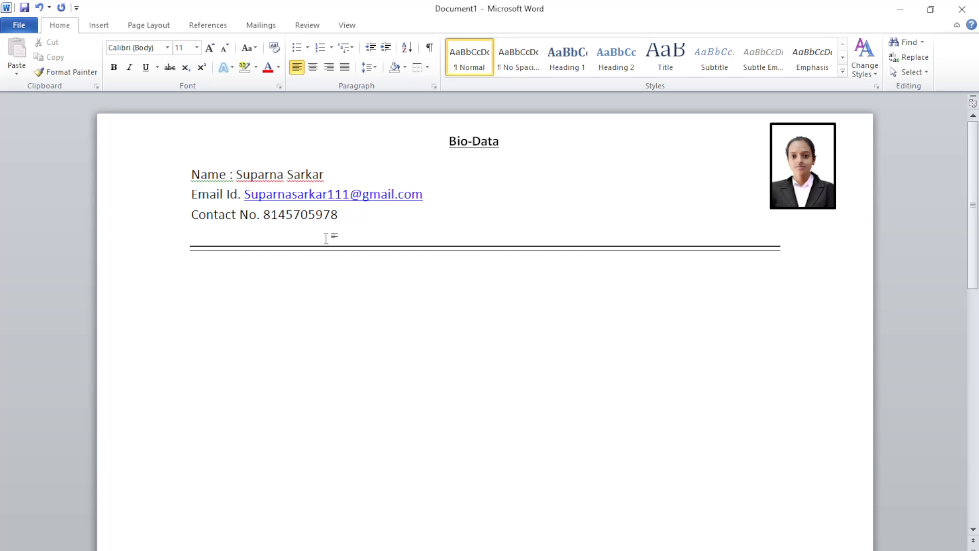
pyautogui.hotkey('ctrl', 'z')
pyautogui.click(805, 176)
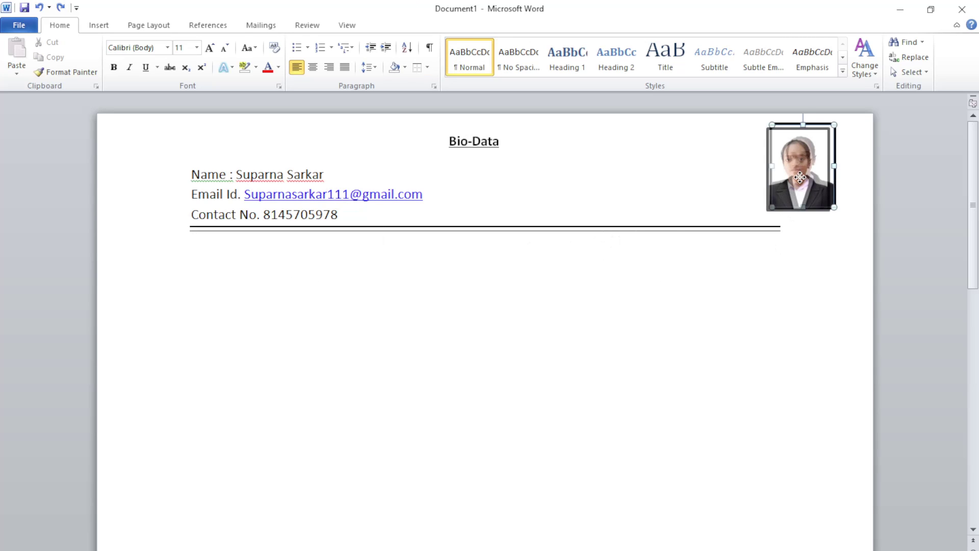
pyautogui.moveTo(804, 176); pyautogui.dragTo(818, 177)
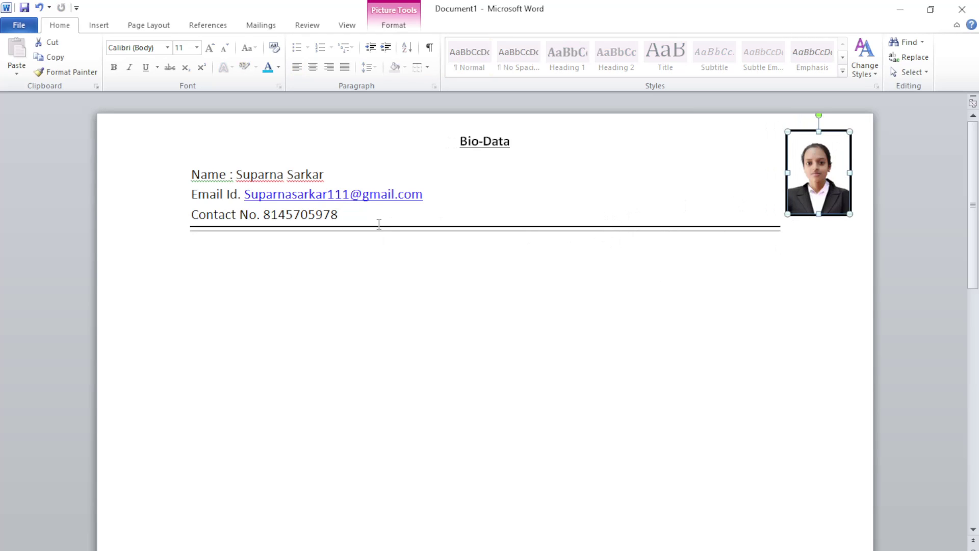
pyautogui.click(361, 220)
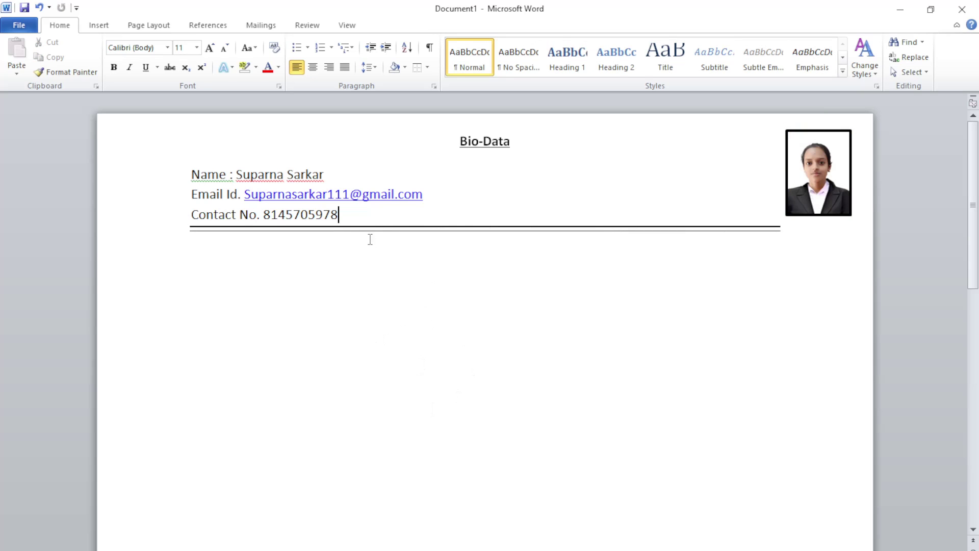
pyautogui.press('Return')
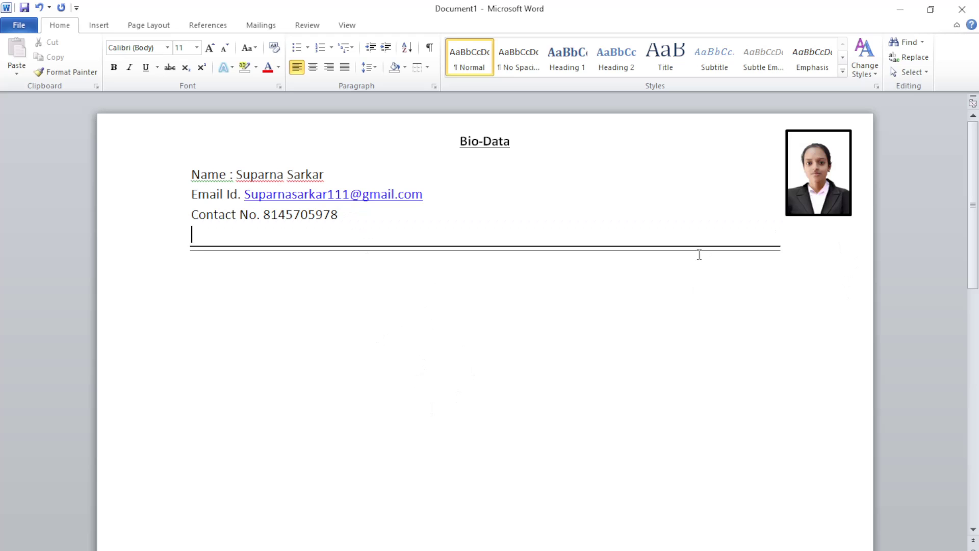
pyautogui.moveTo(819, 173); pyautogui.dragTo(802, 174)
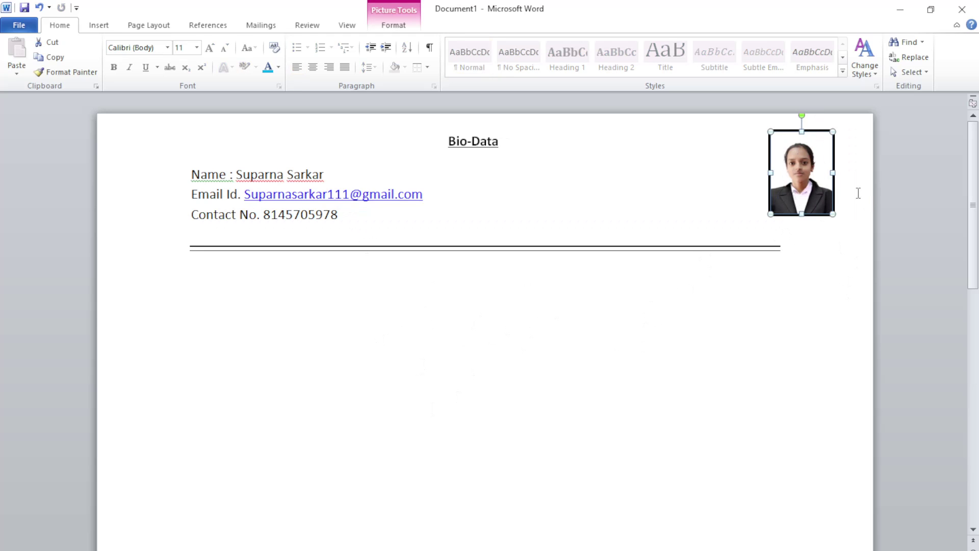
pyautogui.click(384, 319)
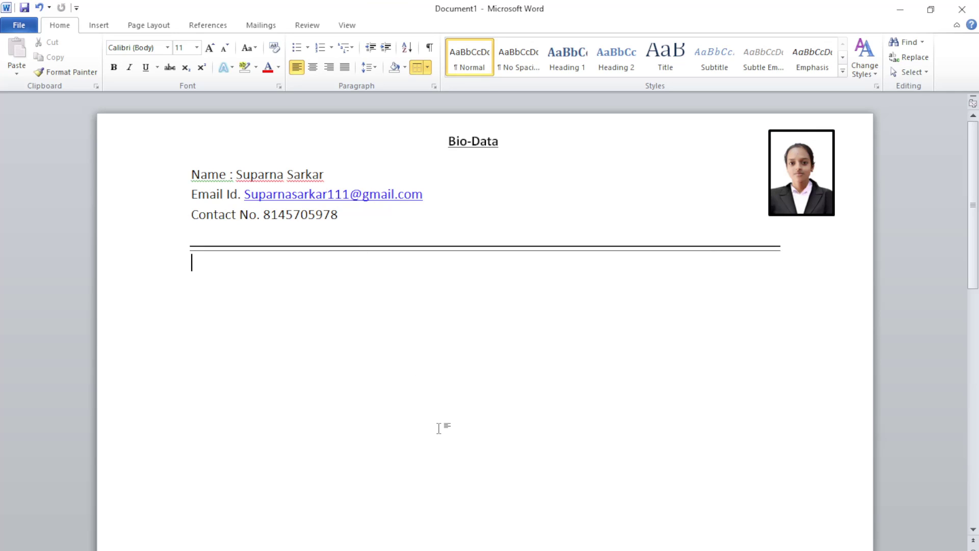
# Type the 'Personal Details:-' heading and make it bold and underlined
pyautogui.write('Personal Details:-')
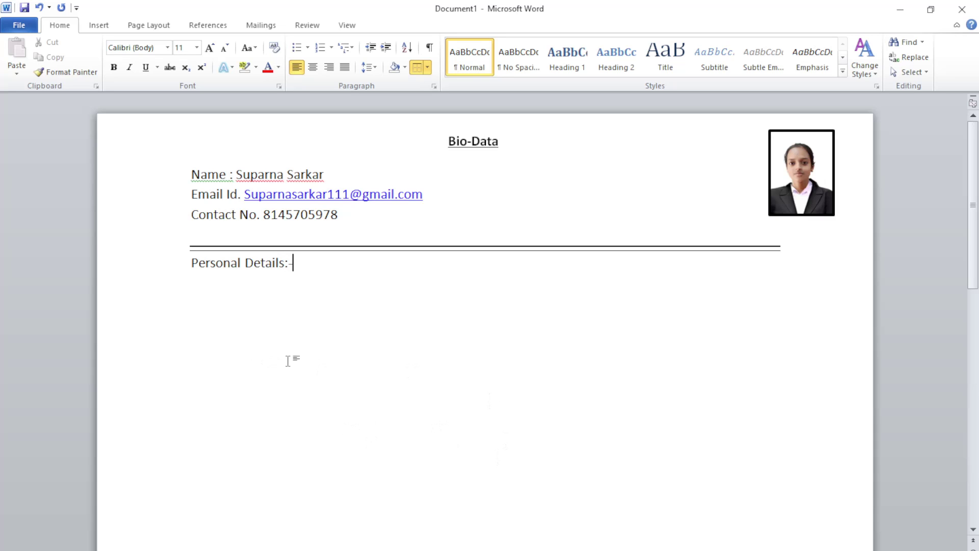
pyautogui.moveTo(306, 275); pyautogui.dragTo(192, 276)
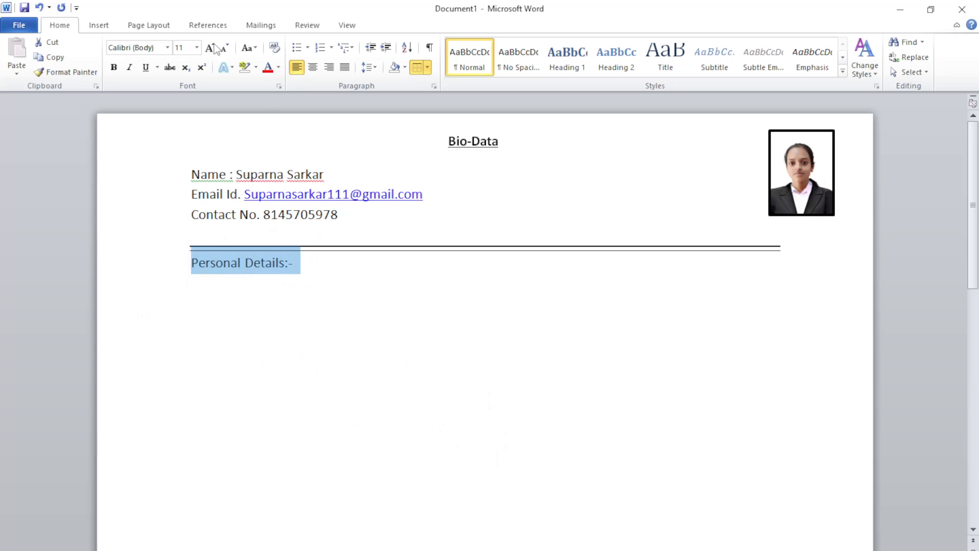
pyautogui.click(113, 67)
pyautogui.click(146, 68)
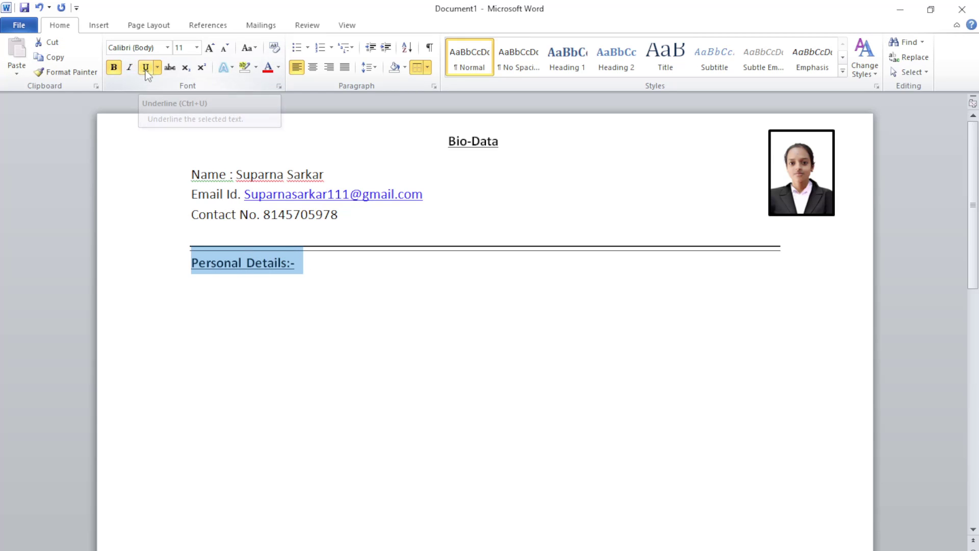
pyautogui.click(323, 267)
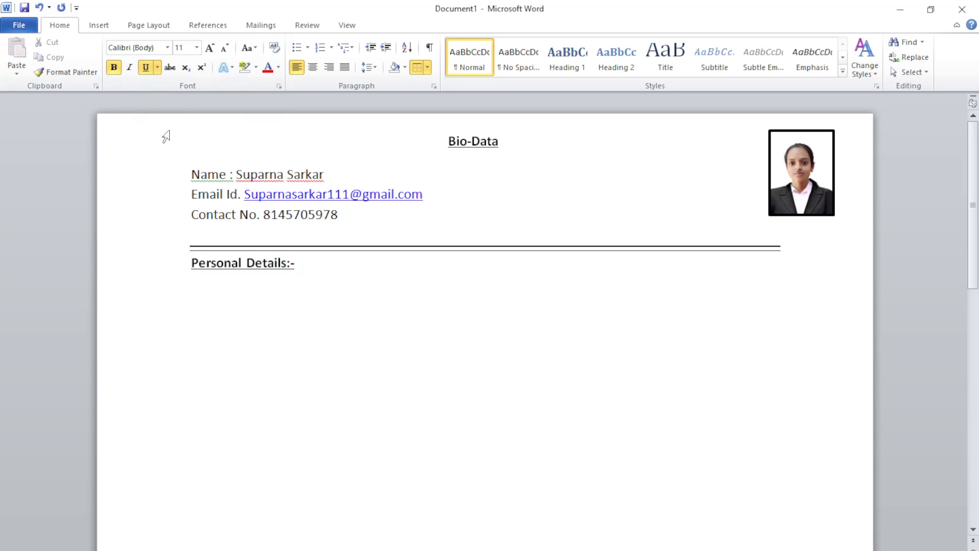
# With bold and underline off, type the 'Father's Name' label on the next line
pyautogui.click(112, 71)
pyautogui.click(147, 68)
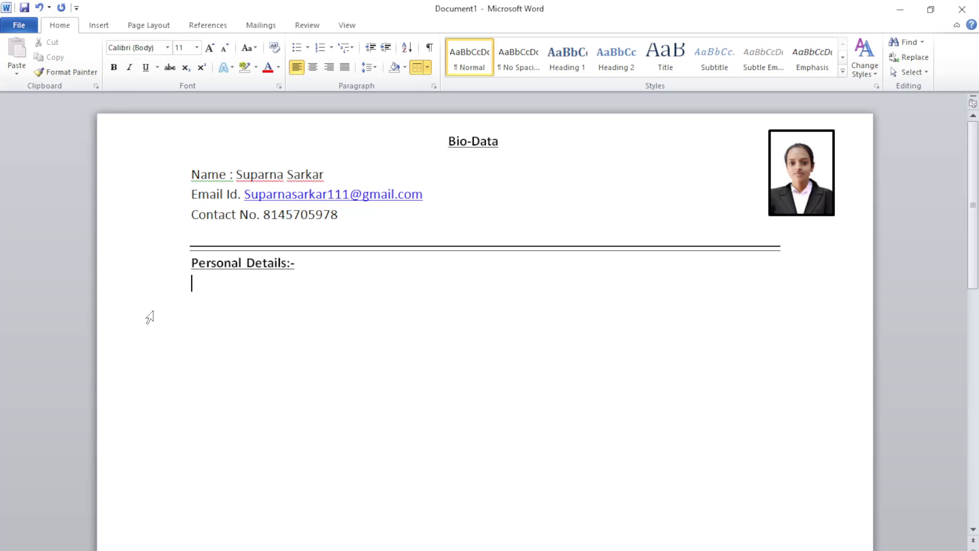
pyautogui.write('Father’s ')
pyautogui.write('Name')
# Add a 5 cm left-aligned tab stop to the Father's Name paragraph
pyautogui.rightClick(232, 286)
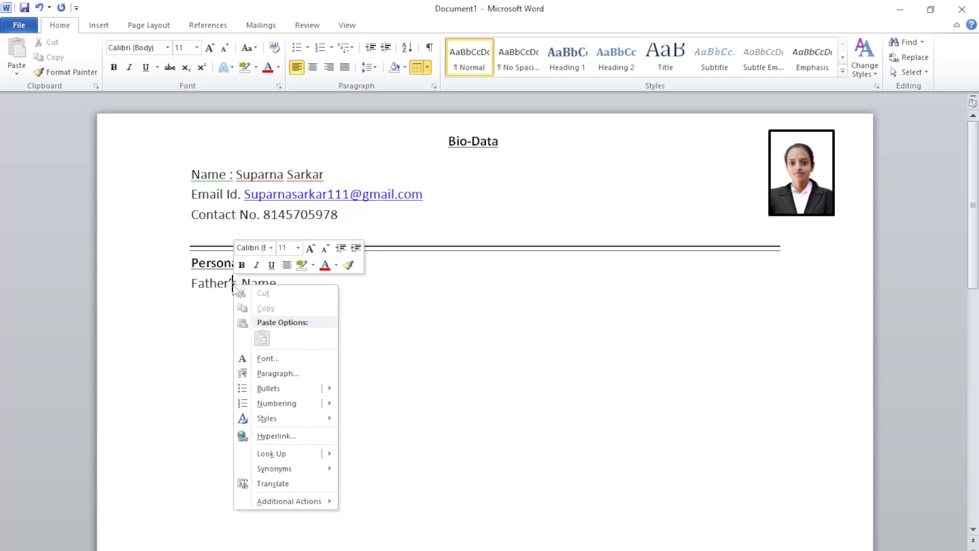
pyautogui.click(283, 374)
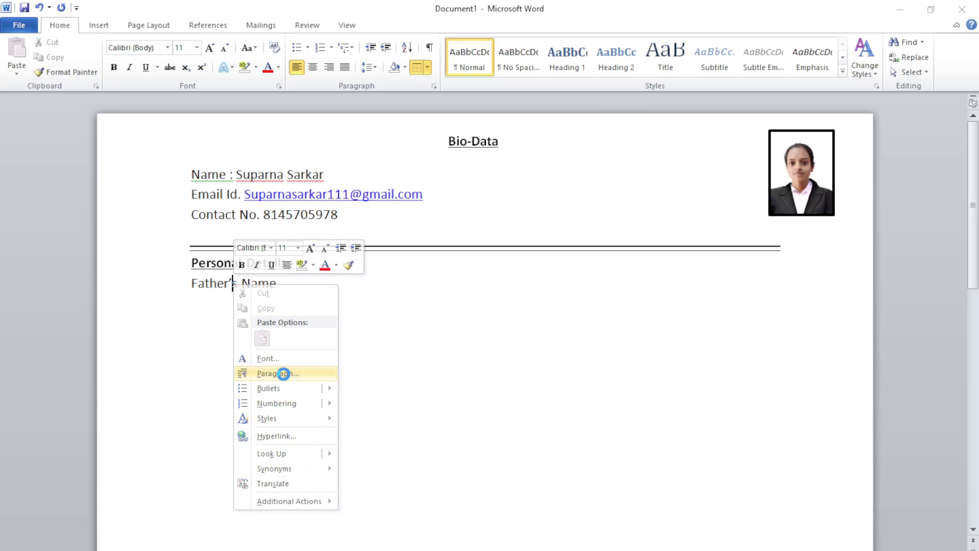
pyautogui.click(387, 454)
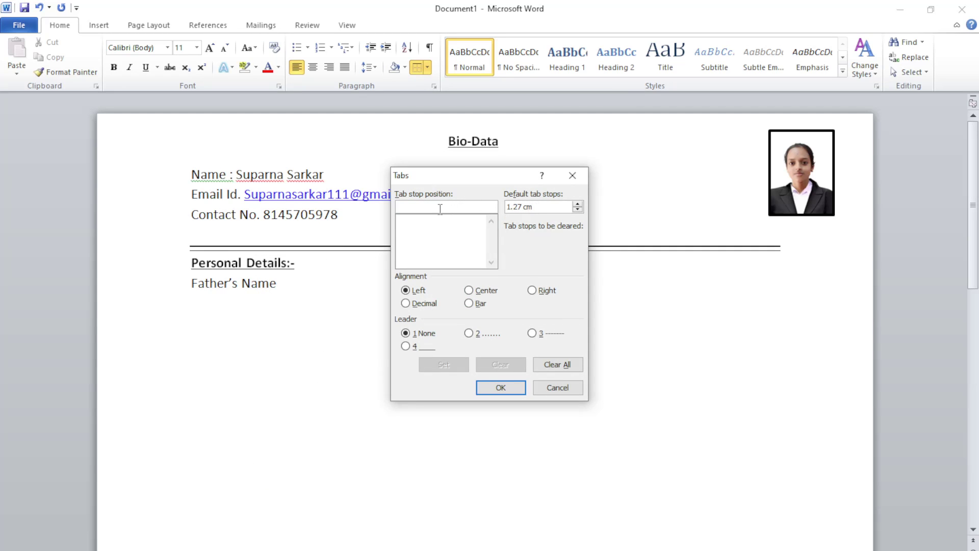
pyautogui.write('5')
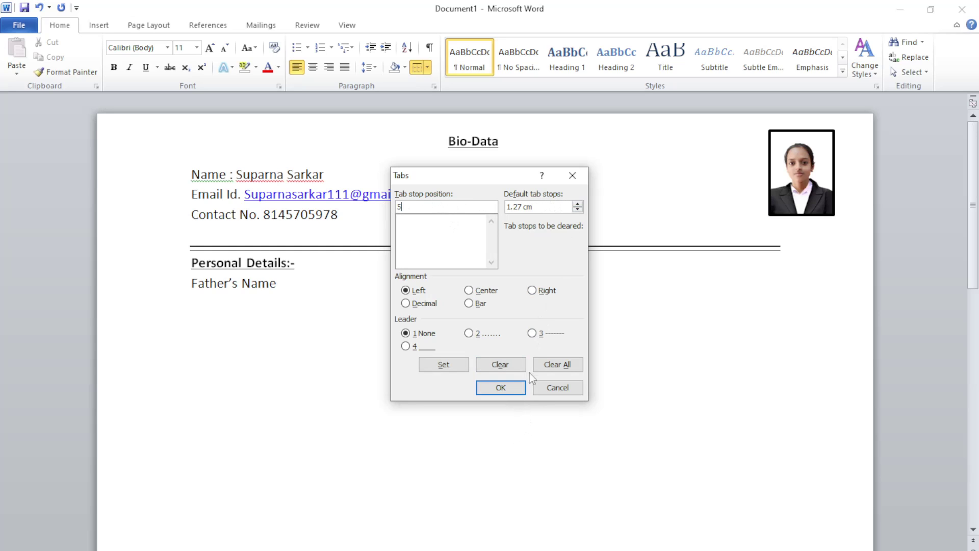
pyautogui.click(502, 388)
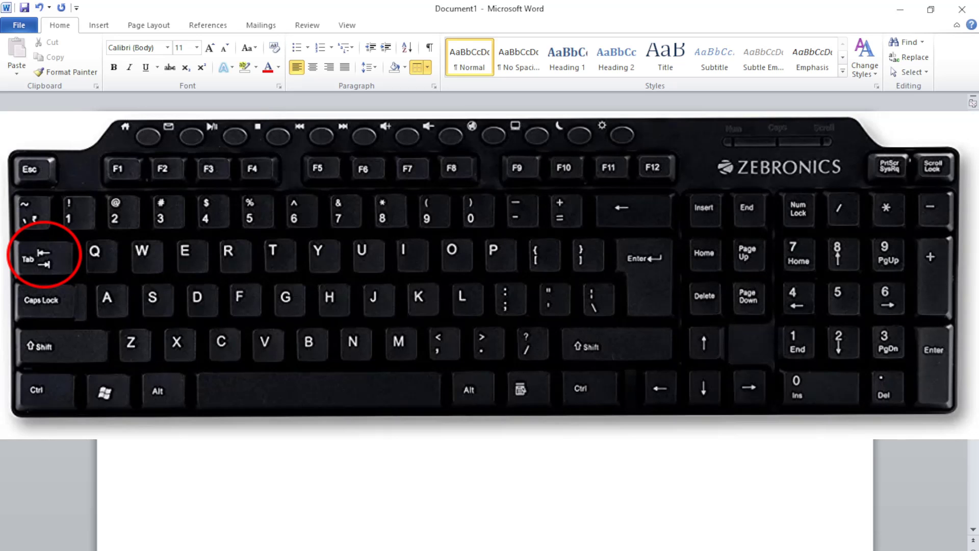
# Enter the father's and mother's names and the permanent address after colons at the tab stop
pyautogui.press('BackSpace')
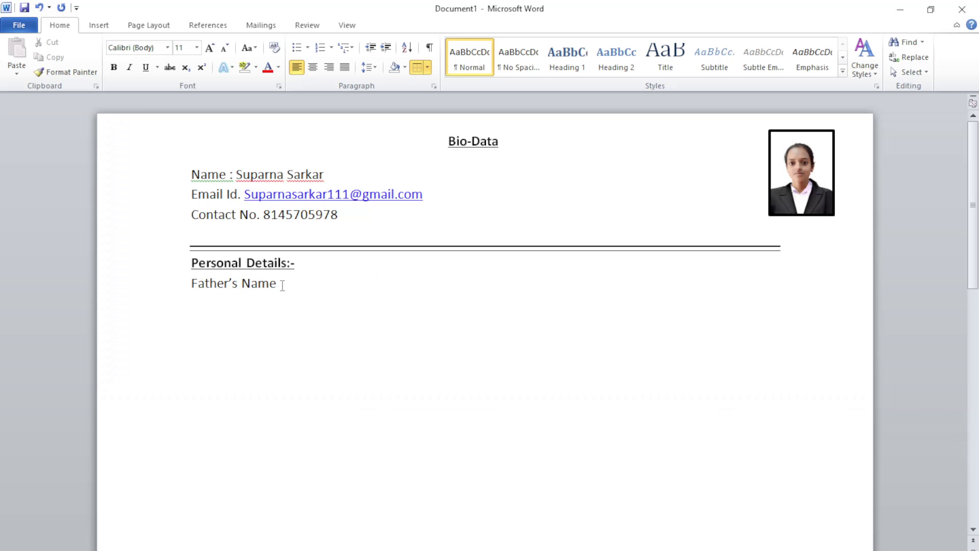
pyautogui.press('Tab')
pyautogui.write(':')
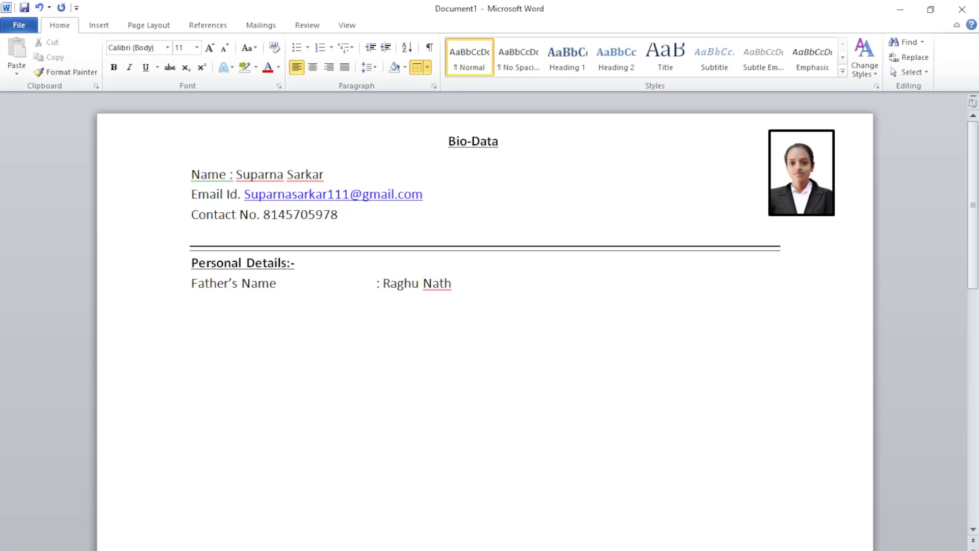
pyautogui.write('Moth')
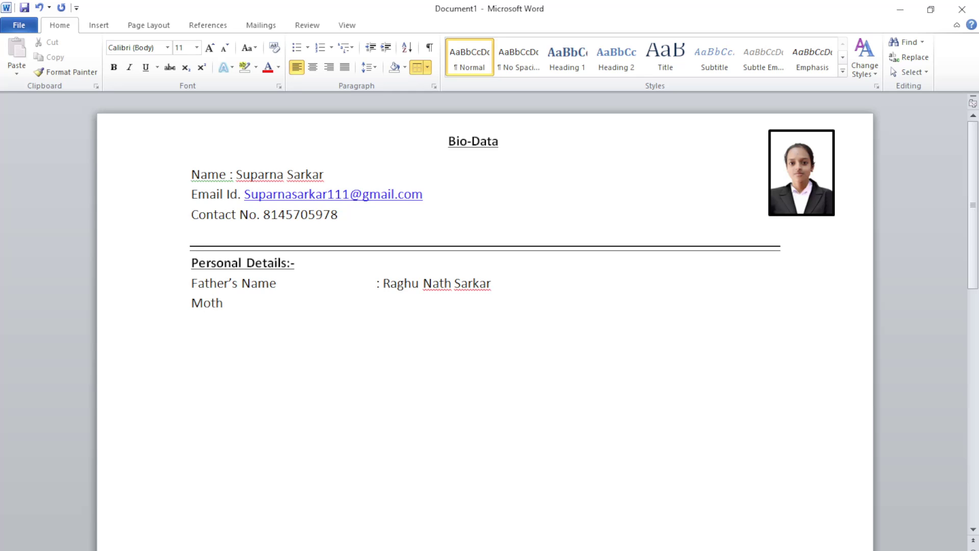
pyautogui.write("er's")
pyautogui.write(' Name')
pyautogui.write(':')
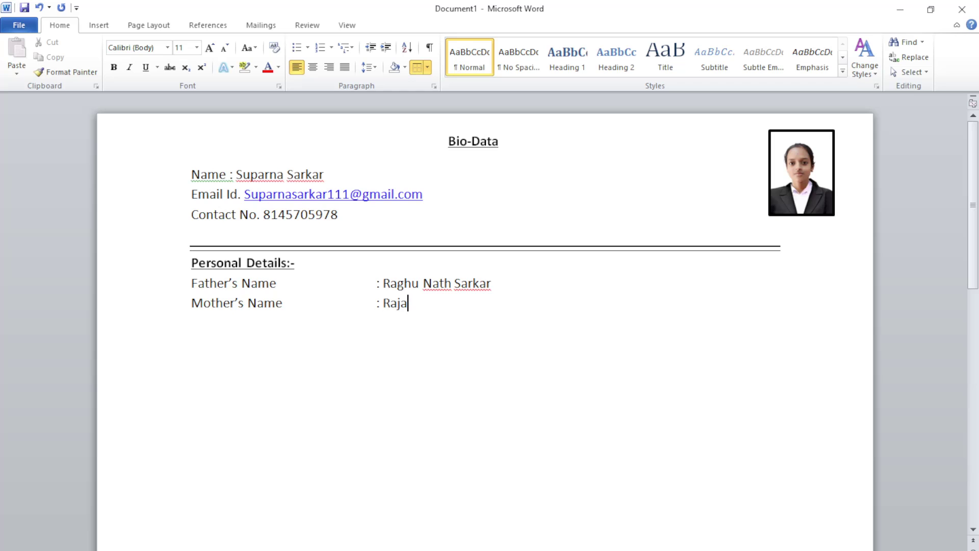
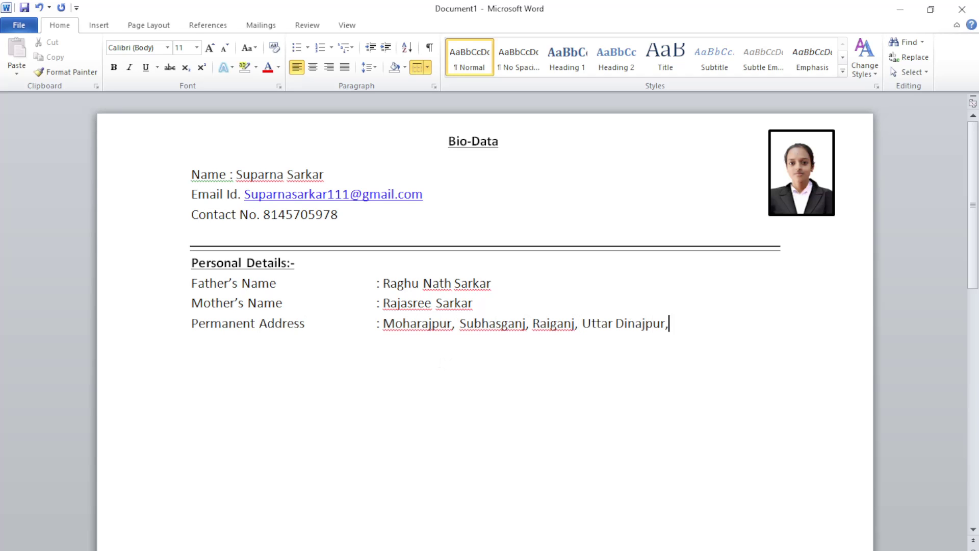
# Add Present Address as 'Same as present Address' and the candidate's date of birth
pyautogui.press('Return')
pyautogui.write('Present A')
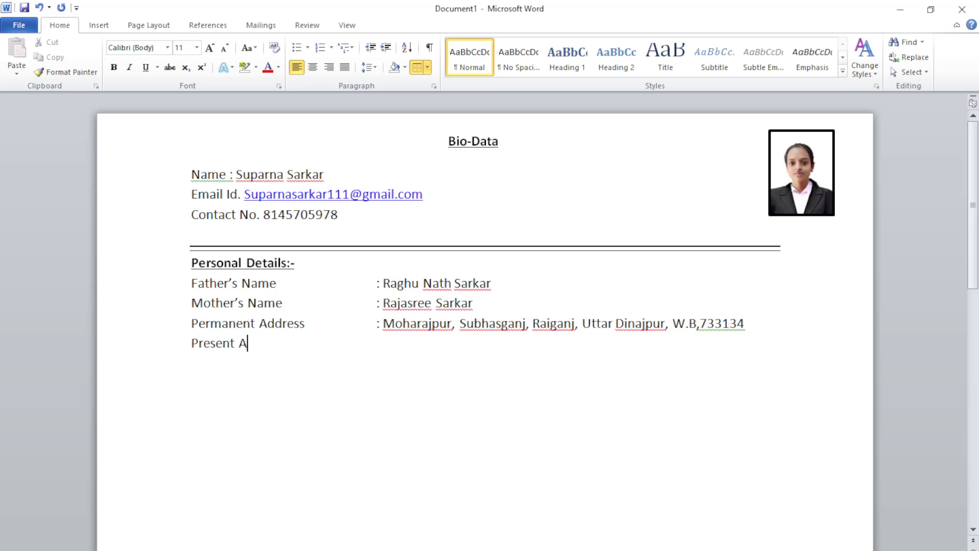
pyautogui.write('ddress')
pyautogui.press('Tab')
pyautogui.write(': Same as present Address')
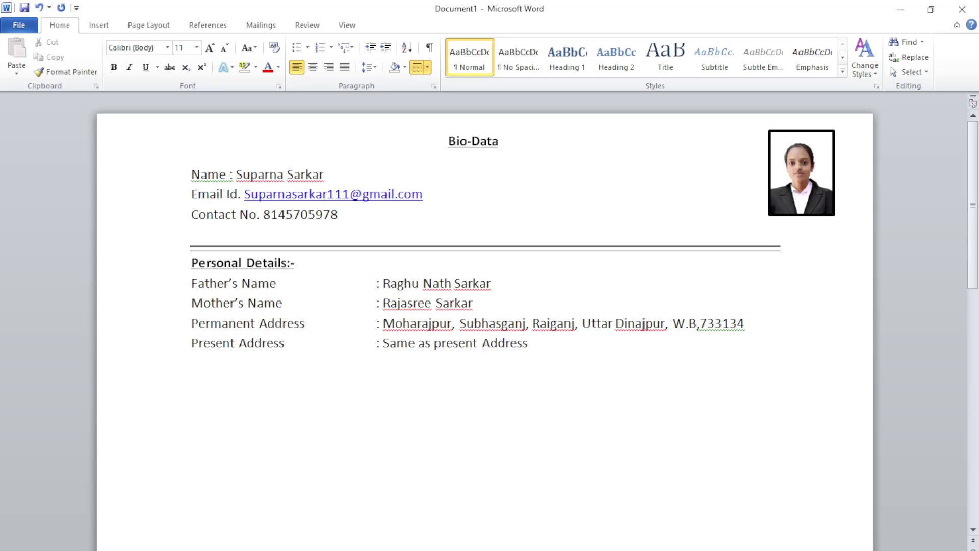
pyautogui.press('Return')
pyautogui.write('Date of Birth')
pyautogui.press('Tab')
pyautogui.write(':')
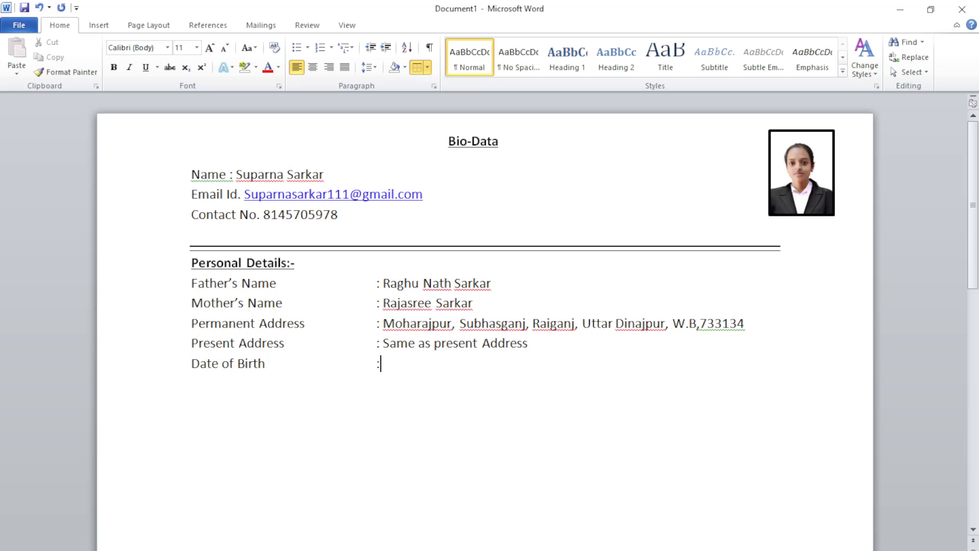
# Add the Gender line with value Female and begin a Category line
pyautogui.press('Return')
pyautogui.write('Gender')
pyautogui.press('Tab')
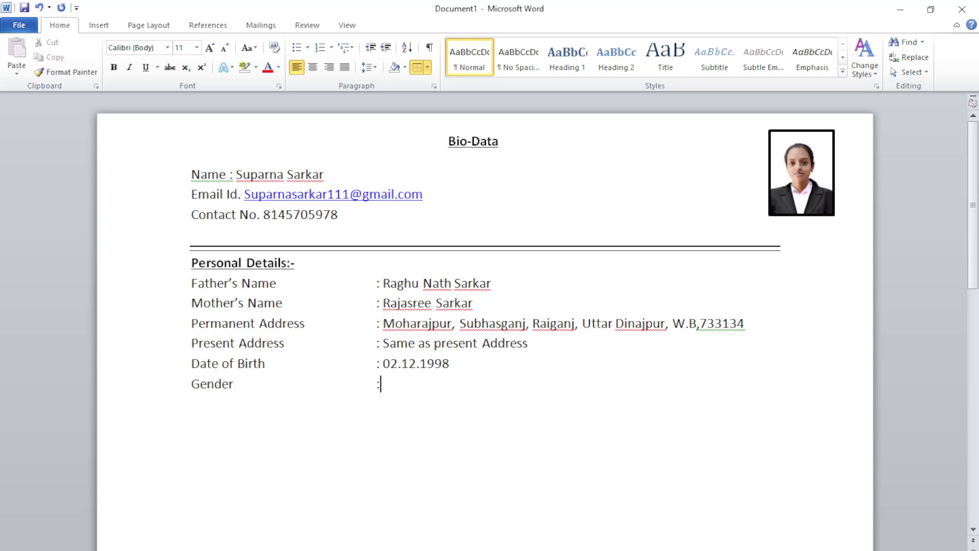
pyautogui.write(': Female')
pyautogui.press('Return')
pyautogui.rightClick(429, 390)
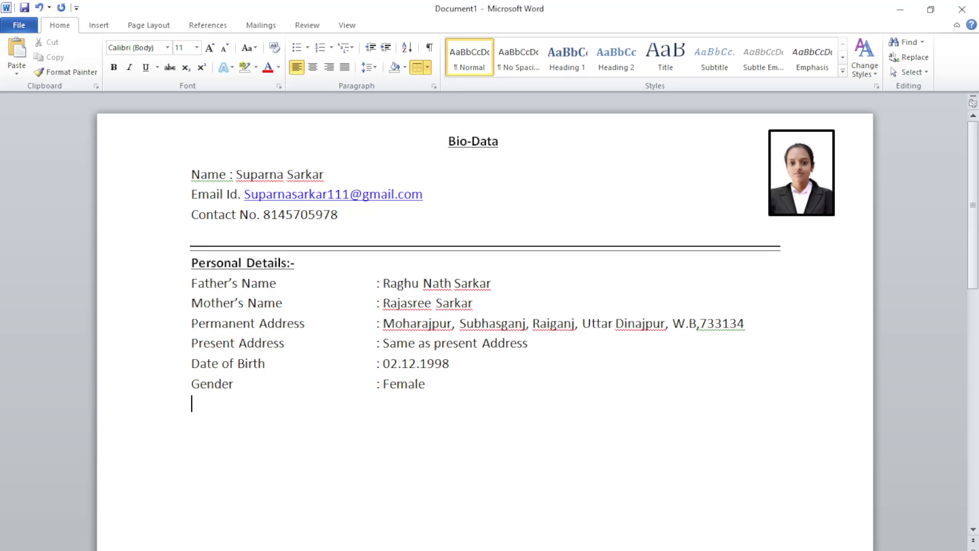
pyautogui.write('Cate')
pyautogui.write('gory ')
pyautogui.write('S')
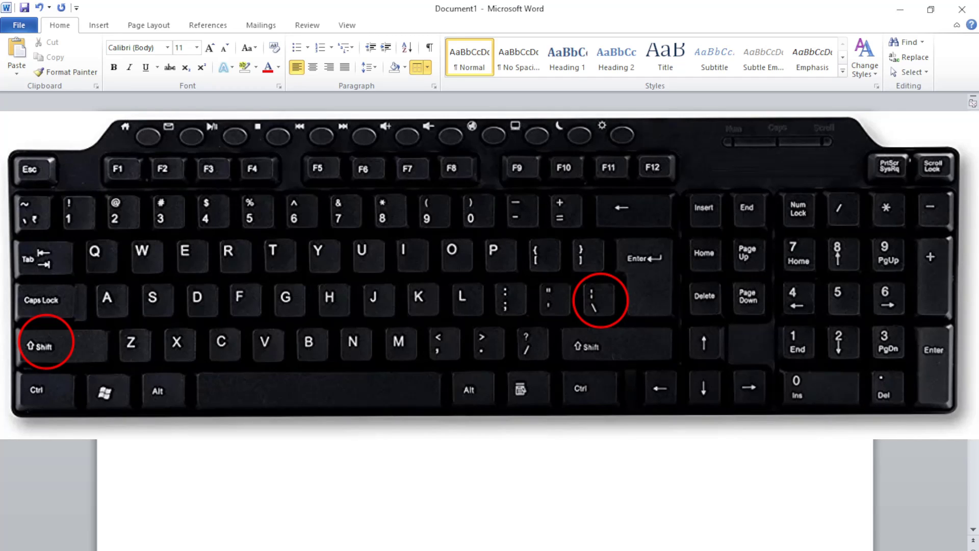
# Complete Category SC|ST|OBC|Gen with value SC, and add Marital Status: Unmarried
pyautogui.write('|')
pyautogui.write('ST')
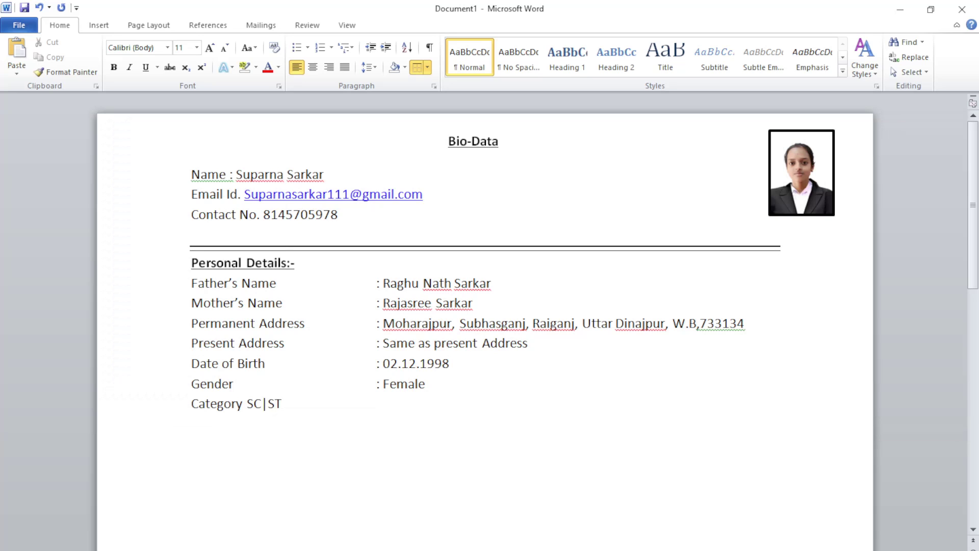
pyautogui.write('|')
pyautogui.write('OBC|')
pyautogui.write('G')
pyautogui.write('en')
pyautogui.press('Tab')
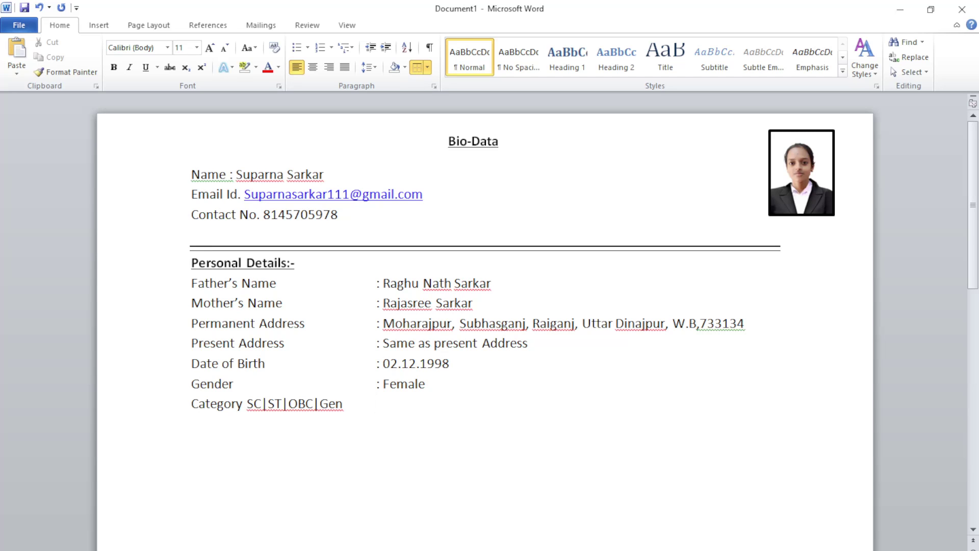
pyautogui.write(': ')
pyautogui.write('SC ')
pyautogui.write('Ma')
pyautogui.write('rital Status')
pyautogui.press('Tab')
pyautogui.write(': Unmarrie')
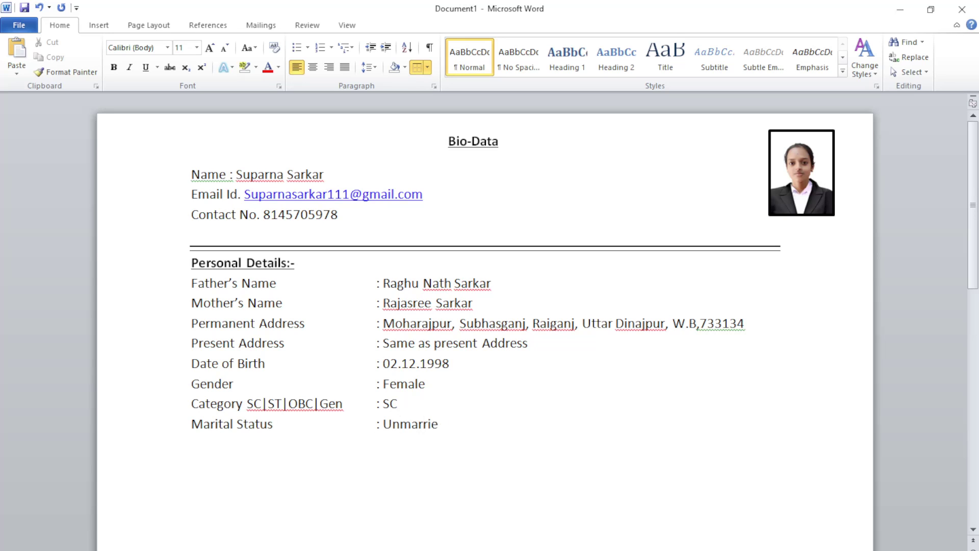
pyautogui.write('d')
# Add Religion: Hindu and Language Known: Bengali, Hindi, English, ending with an empty line
pyautogui.press('Return')
pyautogui.write('Religion :')
pyautogui.press('Tab')
pyautogui.write(': Hindu ')
pyautogui.write('Language Known')
pyautogui.press('Tab')
pyautogui.write(': Bengali, Hindi')
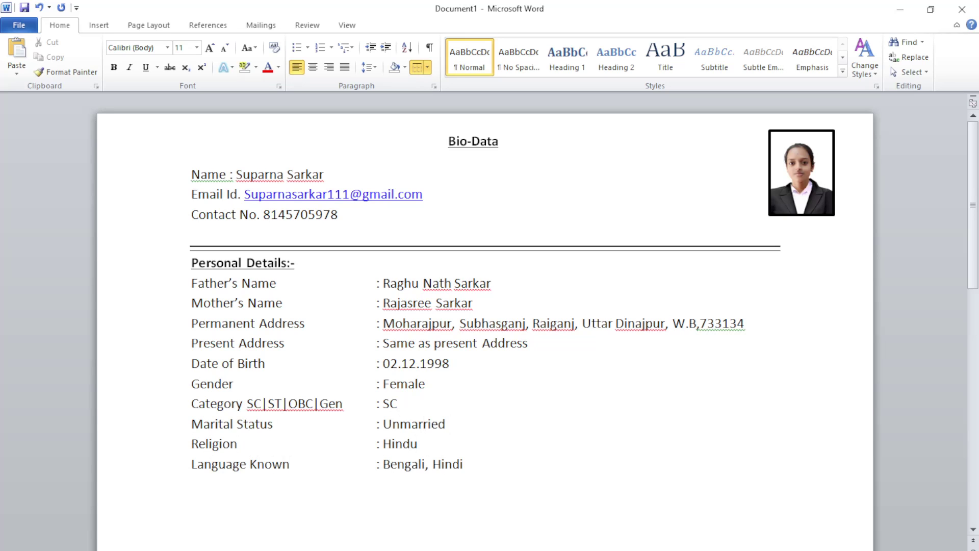
pyautogui.write(', English')
pyautogui.press('Return')
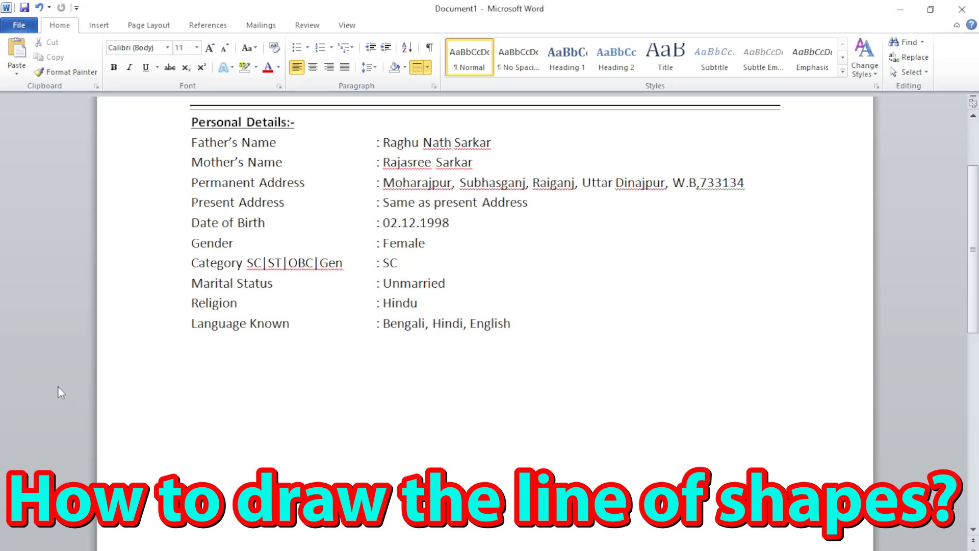
# Draw a black horizontal line across the text width below Language Known, with the cursor beneath it
pyautogui.click(100, 26)
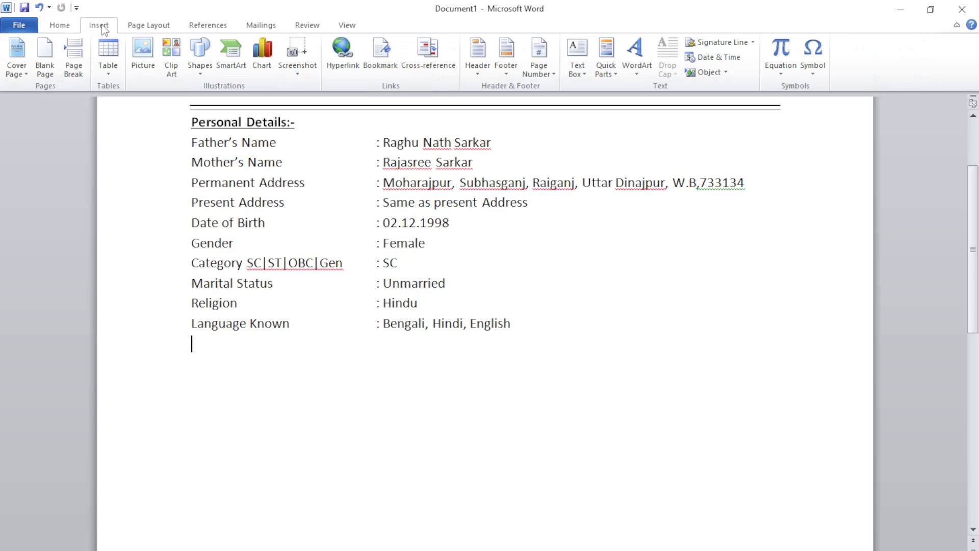
pyautogui.click(200, 67)
pyautogui.click(208, 102)
pyautogui.moveTo(189, 342); pyautogui.dragTo(715, 342)
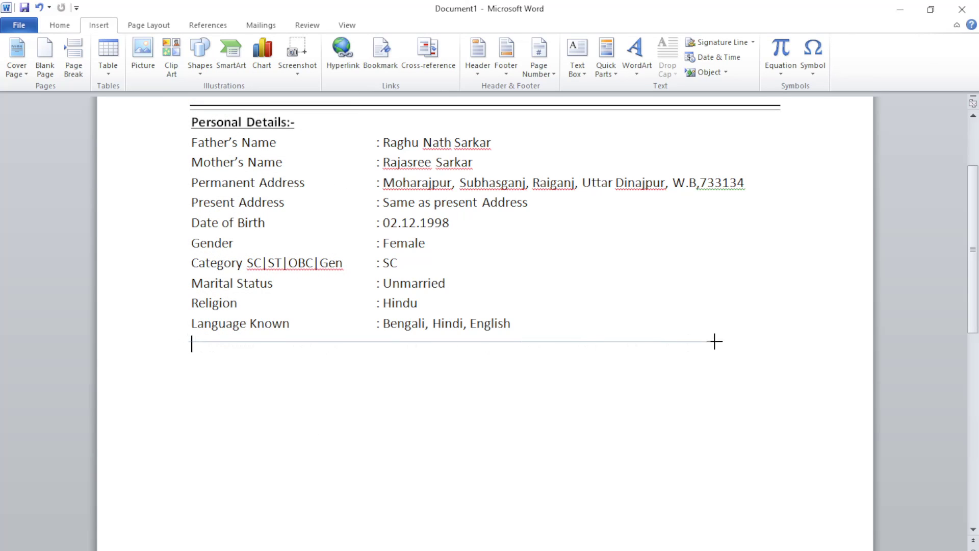
pyautogui.moveTo(716, 342); pyautogui.dragTo(743, 342)
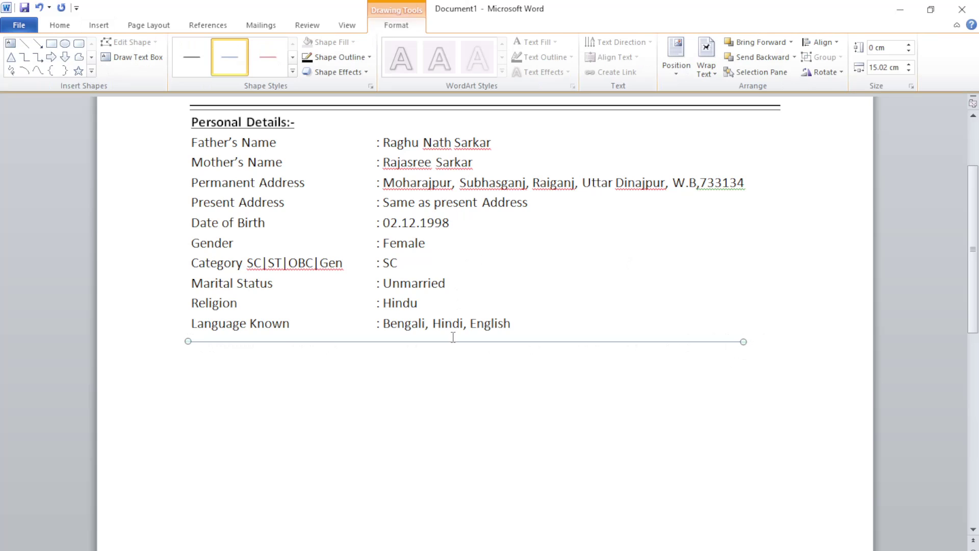
pyautogui.click(369, 58)
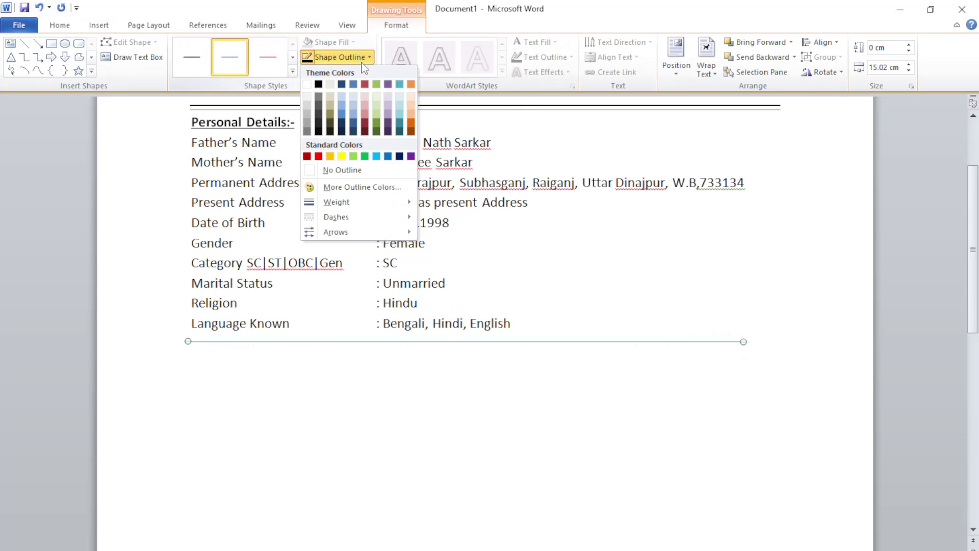
pyautogui.click(319, 85)
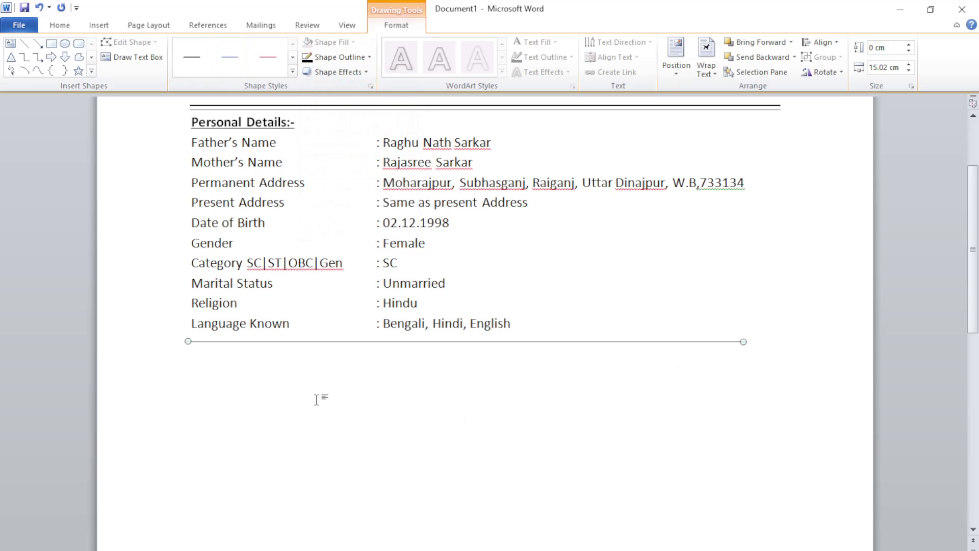
pyautogui.click(210, 378)
pyautogui.doubleClick(202, 361)
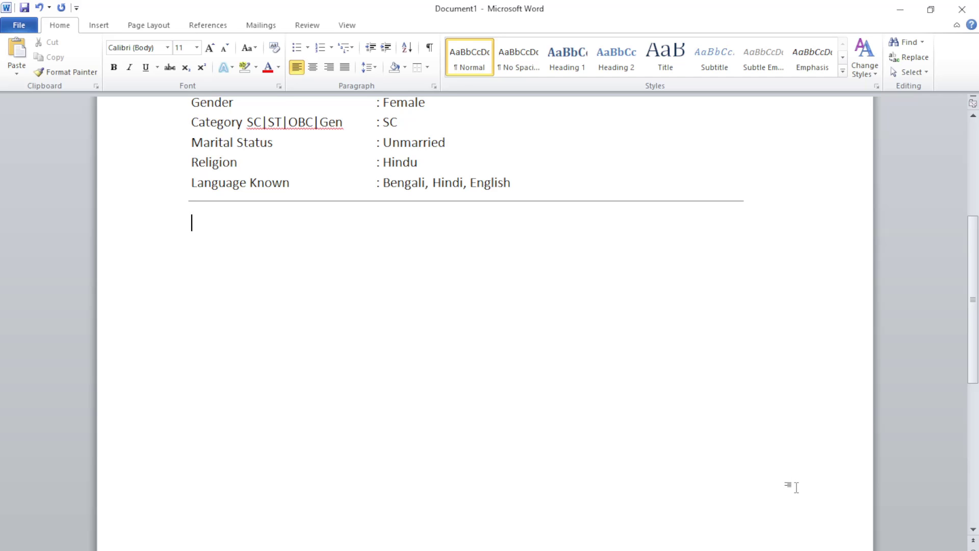
# Type 'Educational Qualification:-', make it bold and underlined, and accept the space-removal suggestion
pyautogui.write('Educa')
pyautogui.write('tional ')
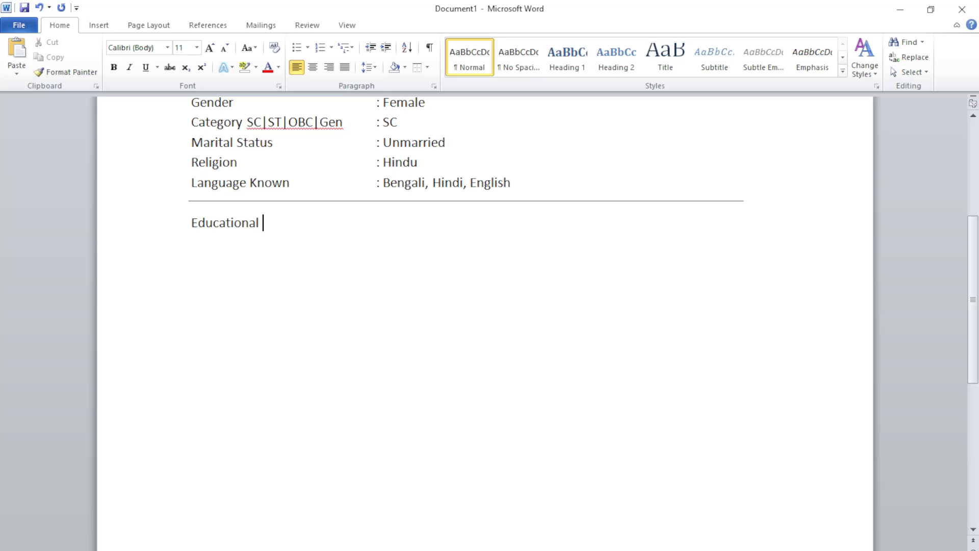
pyautogui.write('Qualifi')
pyautogui.write('catiomn')
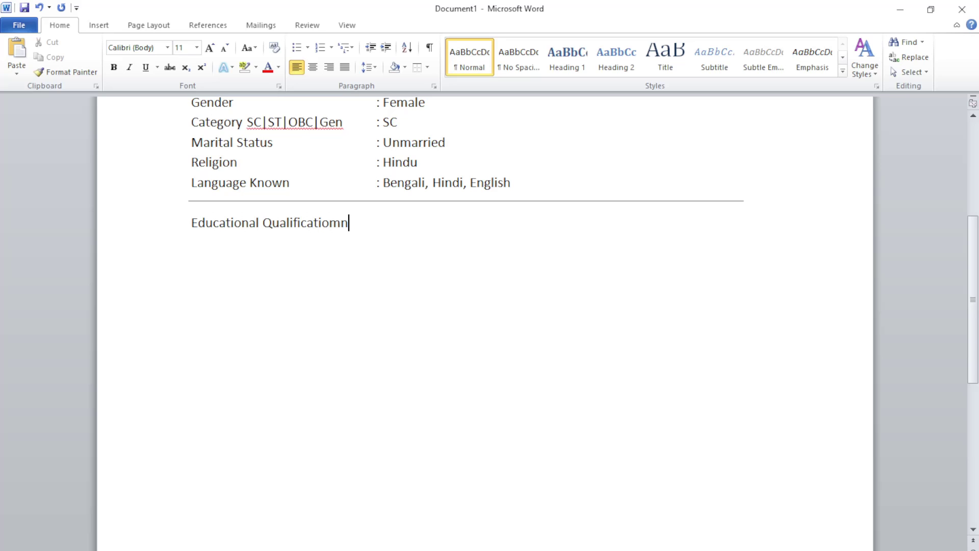
pyautogui.press('BackSpace')
pyautogui.press('BackSpace')
pyautogui.hotkey('shift', 'Left')
pyautogui.hotkey('shift', 'Left')
pyautogui.click(169, 241)
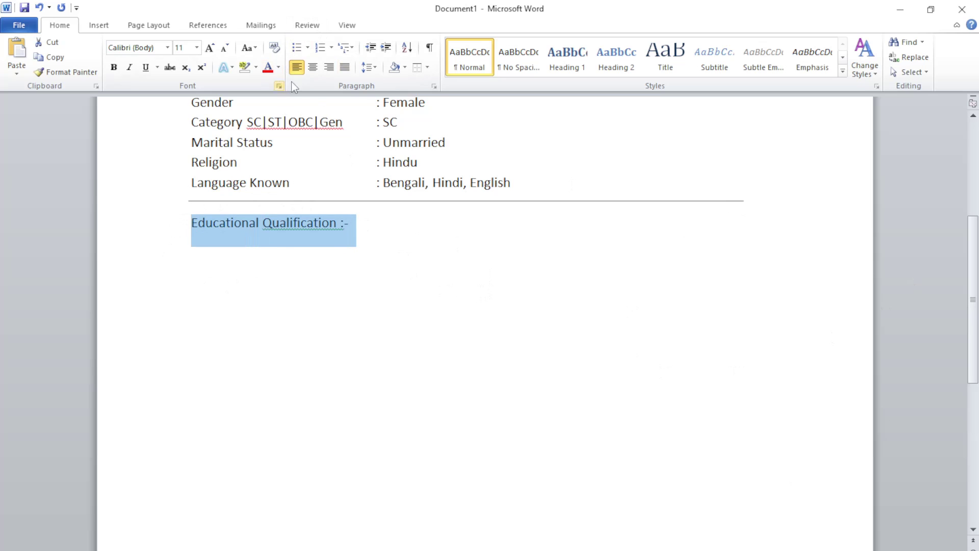
pyautogui.click(115, 71)
pyautogui.click(145, 67)
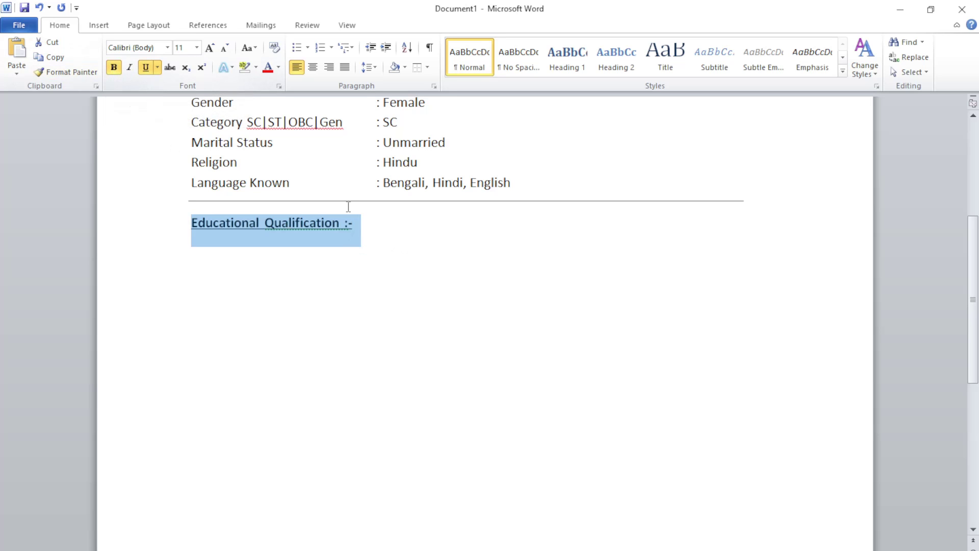
pyautogui.rightClick(342, 232)
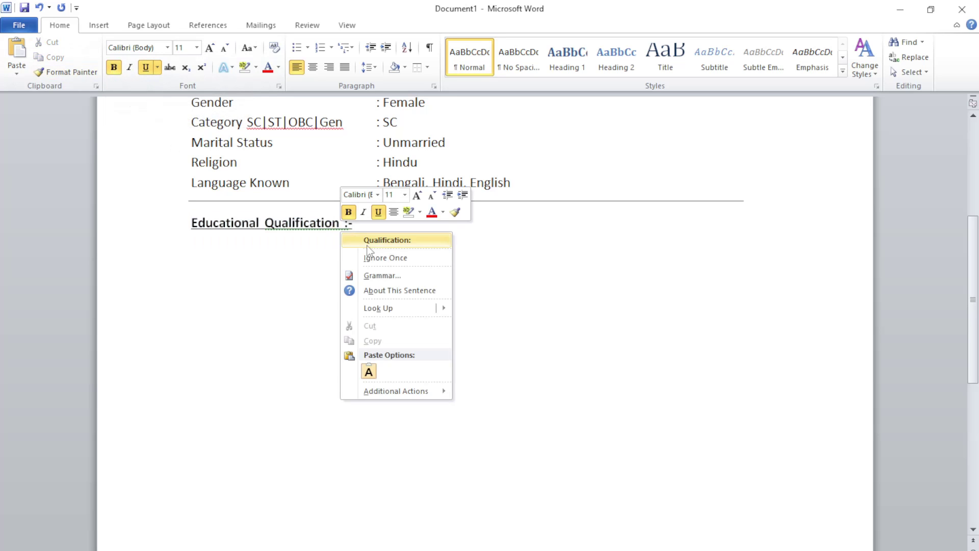
pyautogui.click(387, 241)
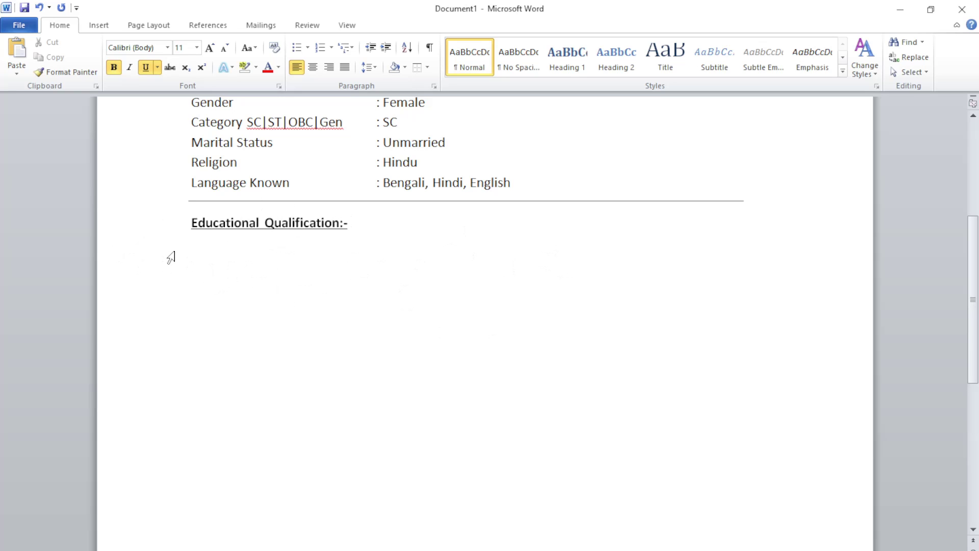
pyautogui.click(100, 26)
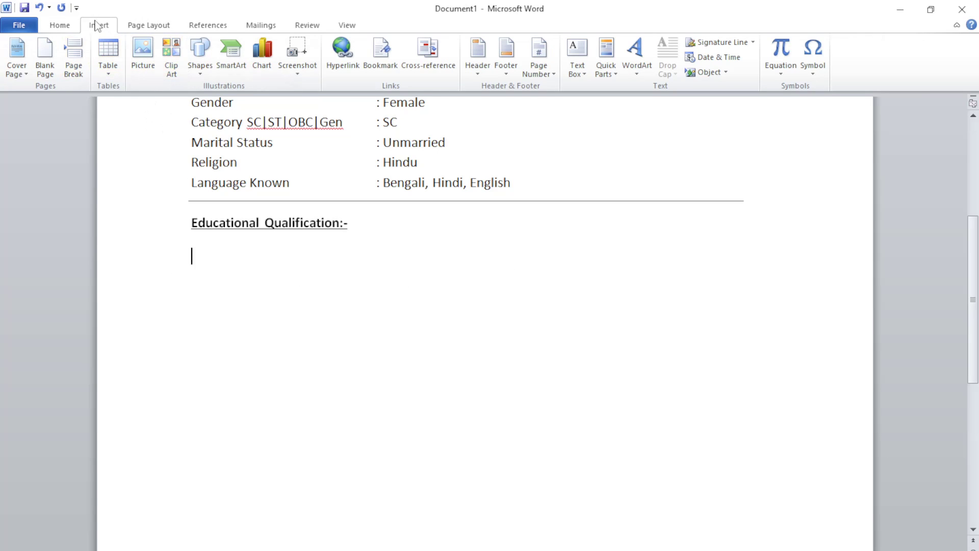
# Insert a 4-column, 4-row table and type 'Exam' in its first cell
pyautogui.click(108, 63)
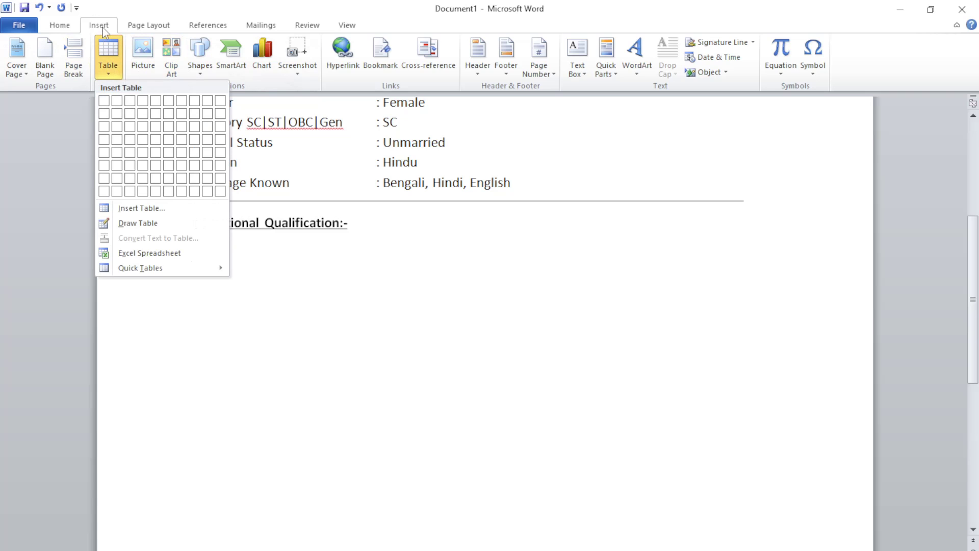
pyautogui.click(104, 31)
pyautogui.click(108, 72)
pyautogui.click(153, 209)
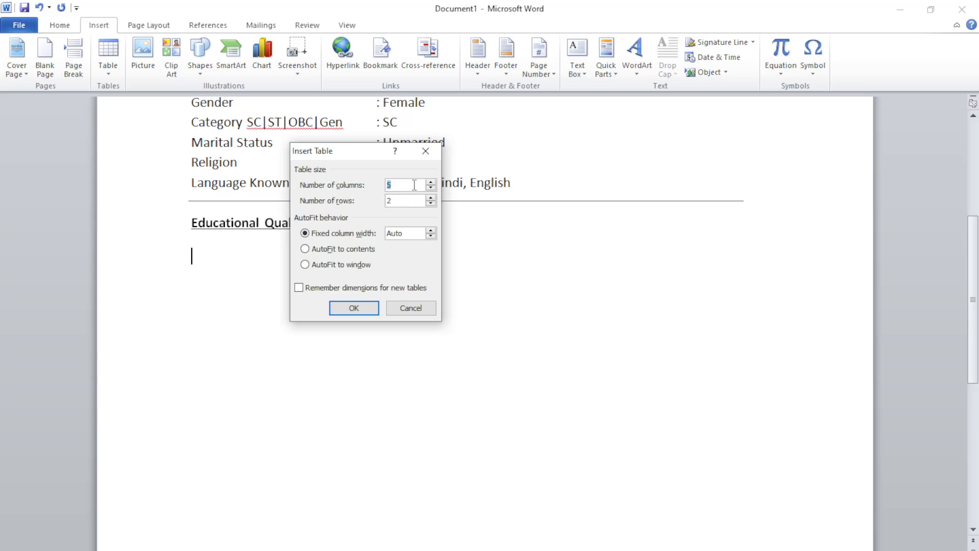
pyautogui.write('4')
pyautogui.doubleClick(390, 201)
pyautogui.click(354, 308)
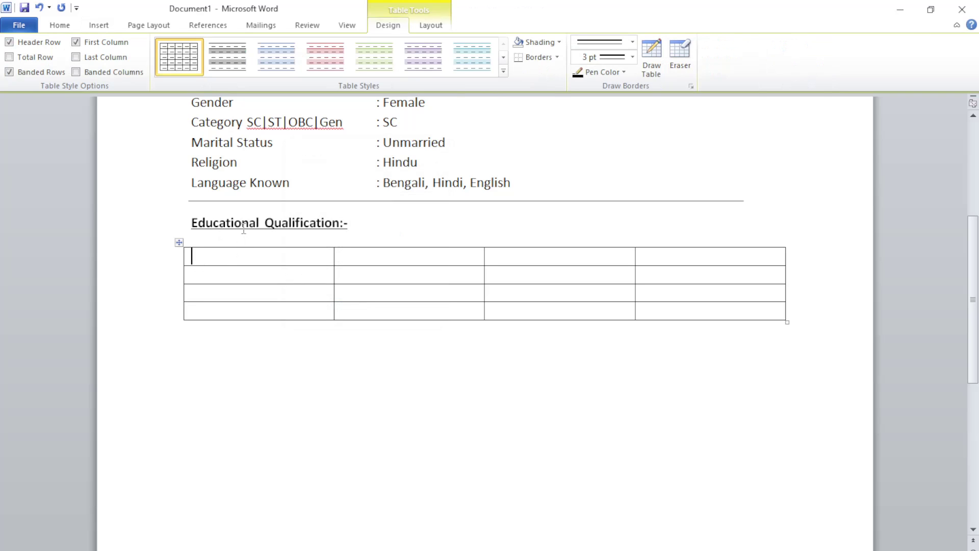
pyautogui.write('Exa')
pyautogui.write('m')
pyautogui.write(' (')
pyautogui.press('BackSpace')
# Finish 'Exam Passed' and remove stray underlining so only the Educational Qualification heading stays underlined
pyautogui.write('Passe')
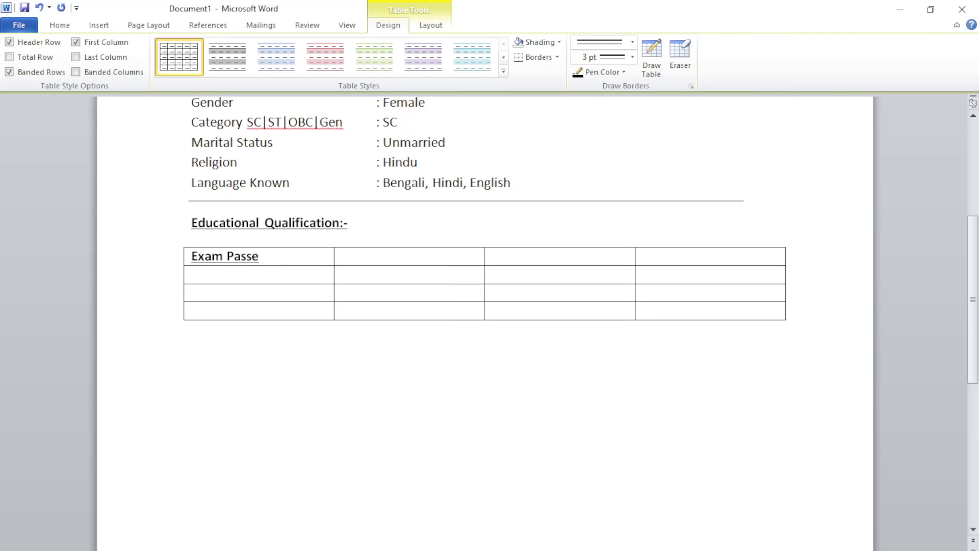
pyautogui.write('d')
pyautogui.moveTo(266, 256); pyautogui.dragTo(180, 257)
pyautogui.click(614, 294)
pyautogui.click(721, 310)
pyautogui.moveTo(721, 310); pyautogui.dragTo(206, 215)
pyautogui.click(60, 25)
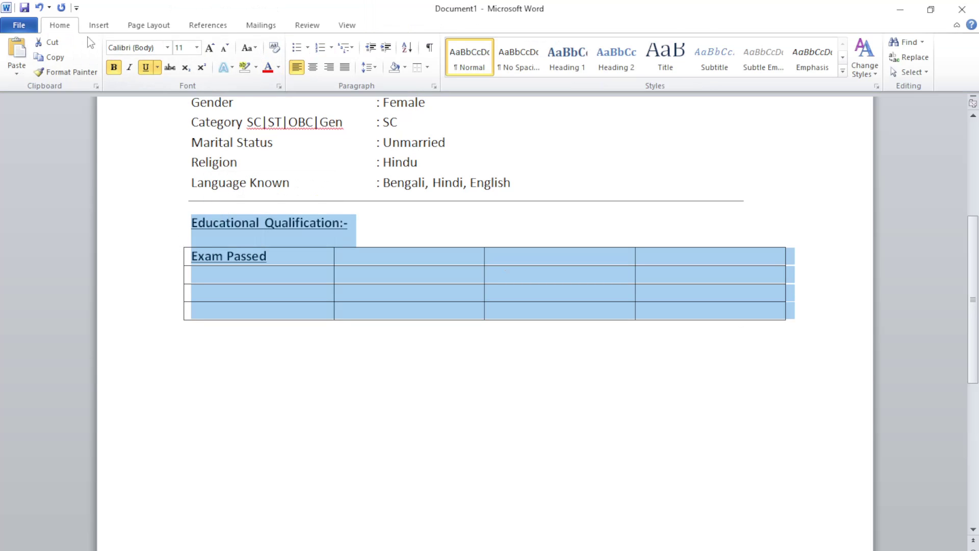
pyautogui.click(145, 70)
pyautogui.click(291, 262)
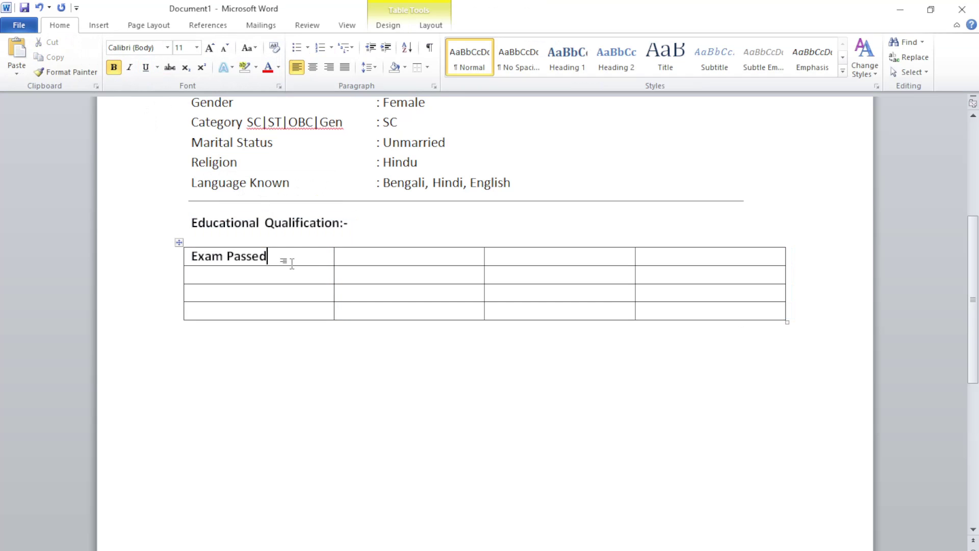
pyautogui.moveTo(350, 228); pyautogui.dragTo(180, 228)
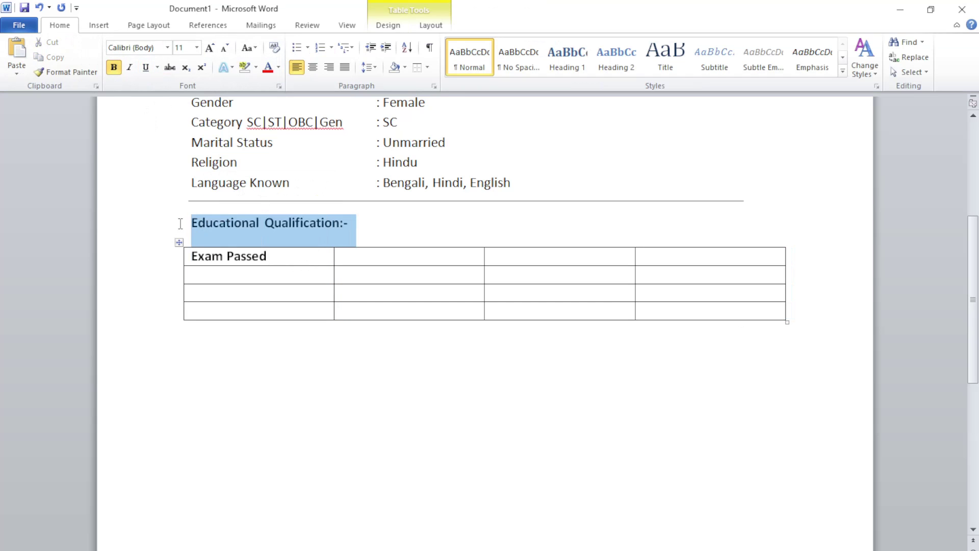
pyautogui.click(146, 67)
pyautogui.click(283, 260)
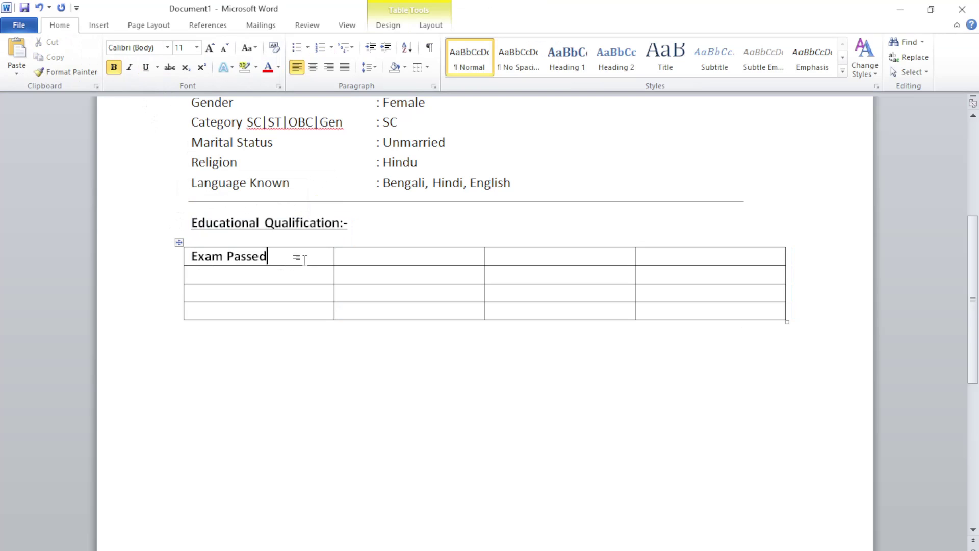
# Add the headers Board/University, Year of Passing and Grade, and centre the header row
pyautogui.click(357, 257)
pyautogui.write('Board')
pyautogui.write('/Unive')
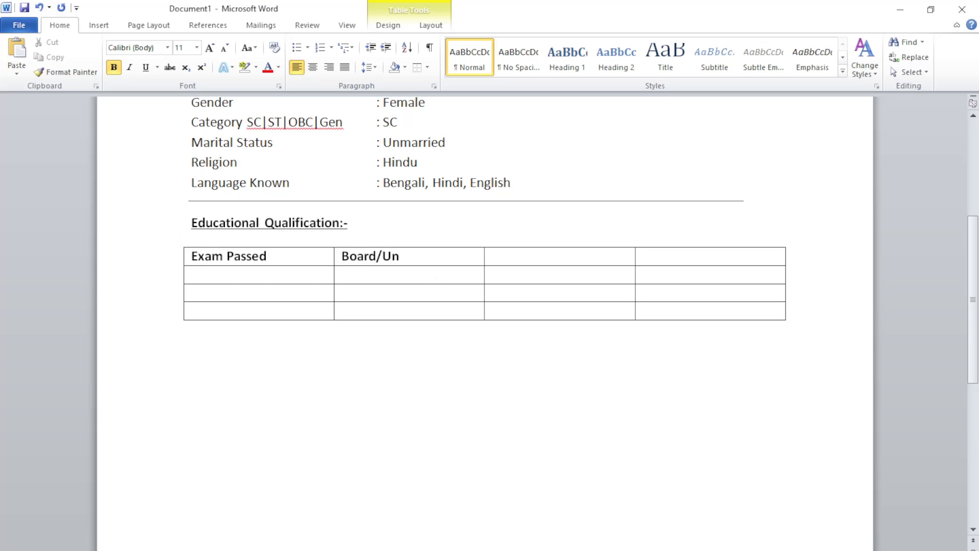
pyautogui.write('rsity')
pyautogui.click(551, 257)
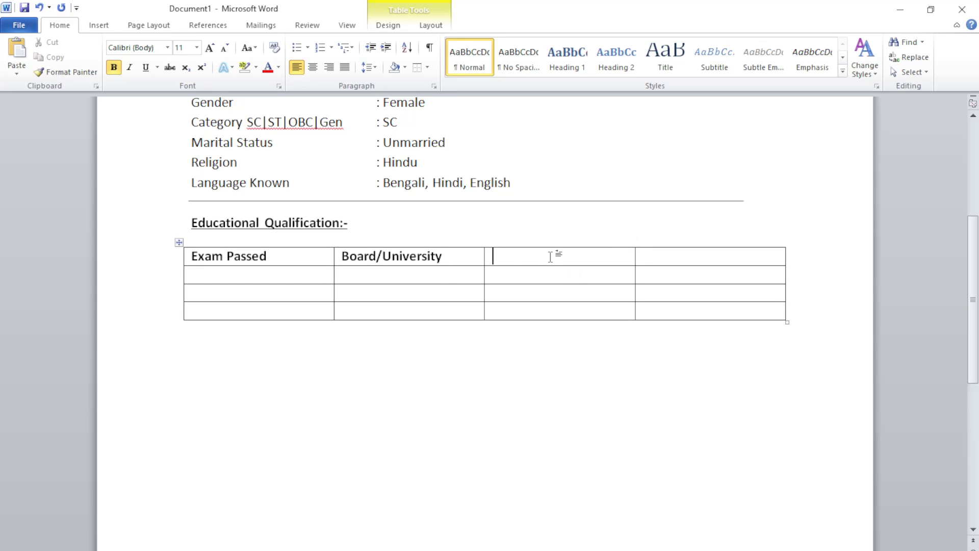
pyautogui.write('Year')
pyautogui.write(' of Passi')
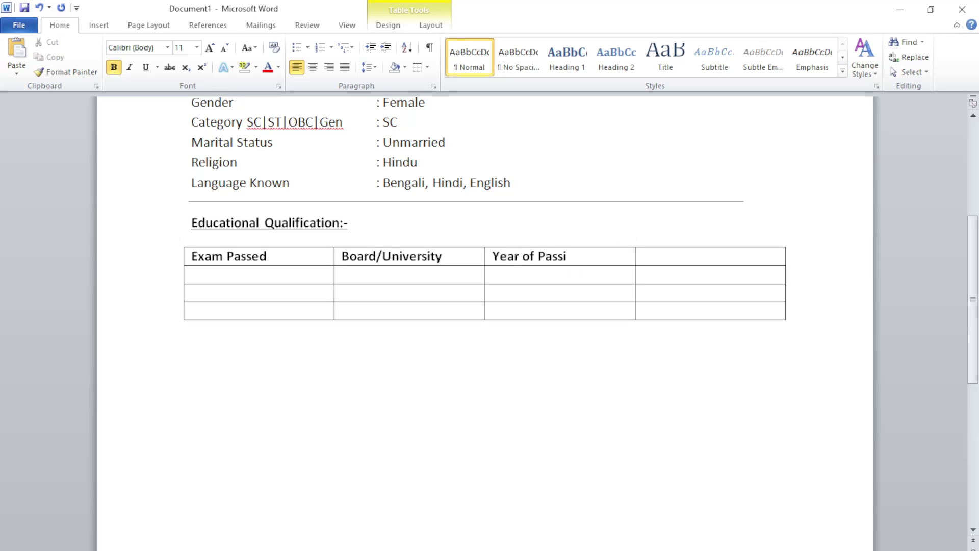
pyautogui.write('ng')
pyautogui.click(745, 257)
pyautogui.write('Grade')
pyautogui.moveTo(485, 283)
pyautogui.moveTo(735, 258)
pyautogui.mouseDown()
pyautogui.moveTo(323, 233)
pyautogui.moveTo(207, 264)
pyautogui.mouseUp()
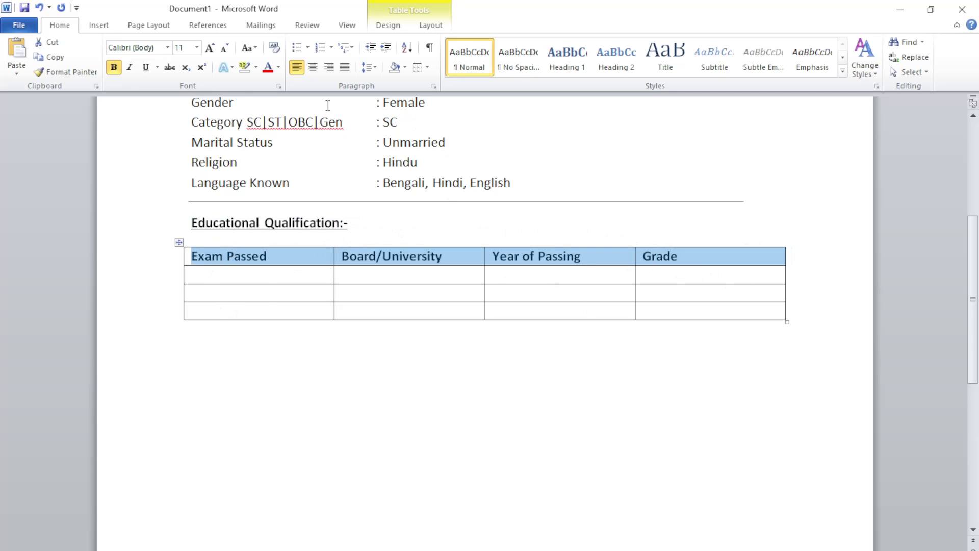
pyautogui.click(314, 69)
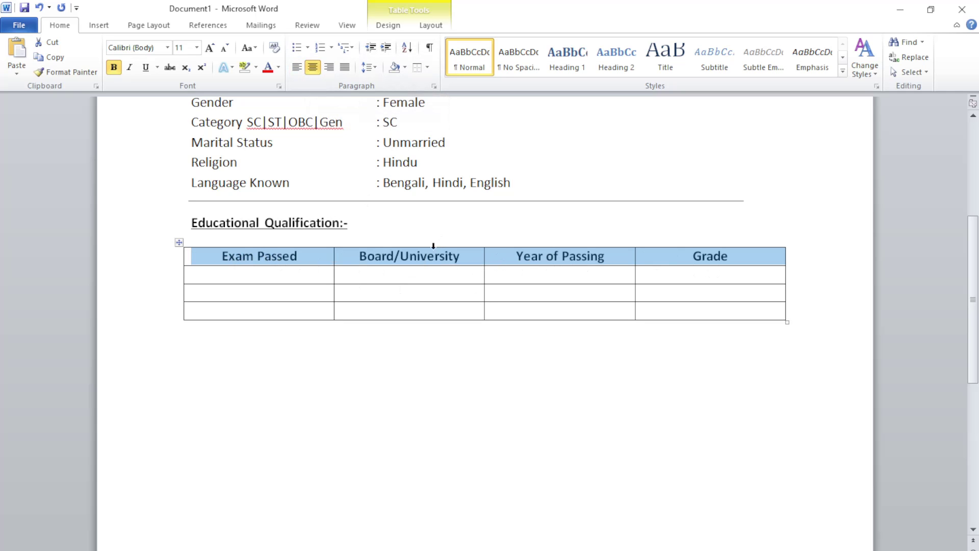
# Type M.P in the first cell of the first data row
pyautogui.click(277, 276)
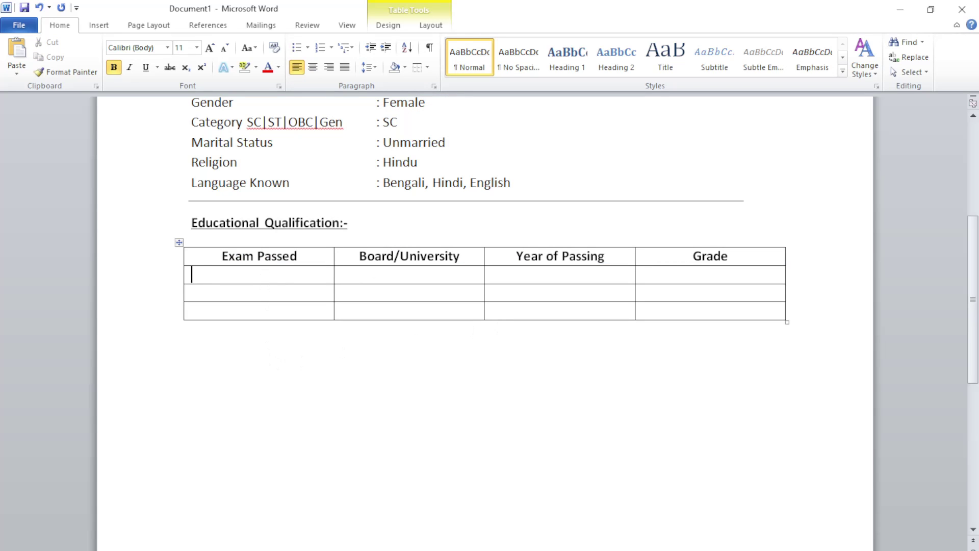
pyautogui.write('M.P')
pyautogui.press('Tab')
# Fill the rows M.P / WBBSE / 2015 / A+ and H.S / WBCHSE / 2017 / A
pyautogui.write('WBBSE')
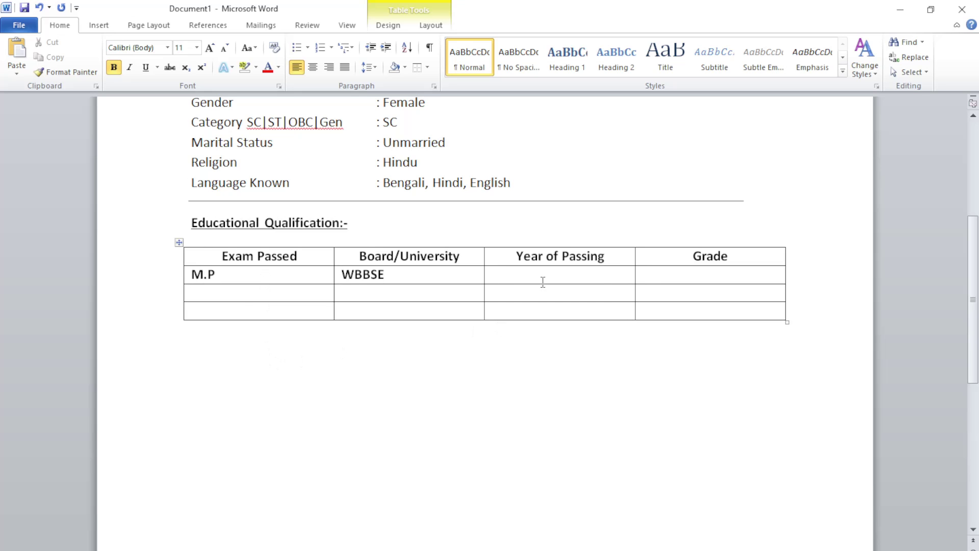
pyautogui.write('\t2015\tA+')
pyautogui.click(245, 293)
pyautogui.write('H.S')
pyautogui.press('Tab')
pyautogui.write('WBC')
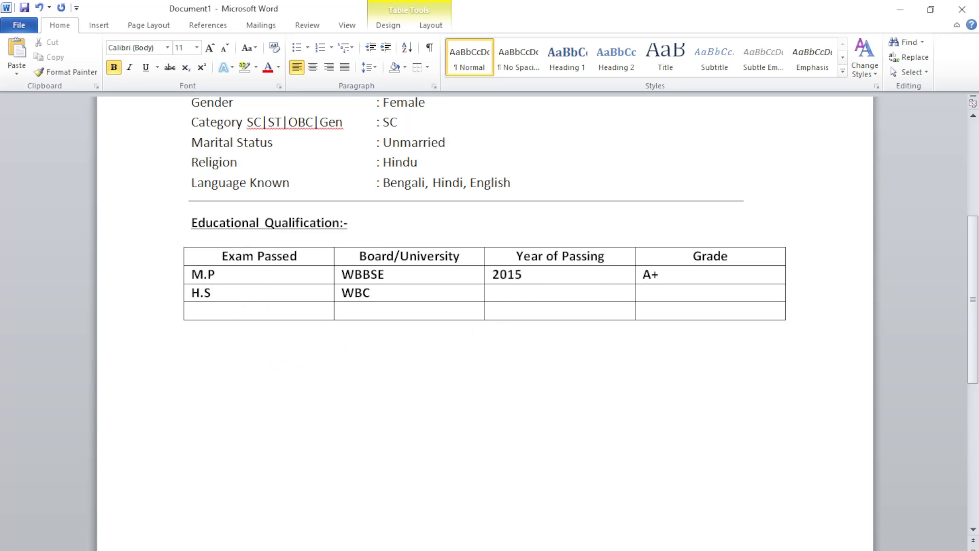
pyautogui.write('HSE')
pyautogui.press('Tab')
pyautogui.write('2017')
pyautogui.press('Tab')
pyautogui.write('A')
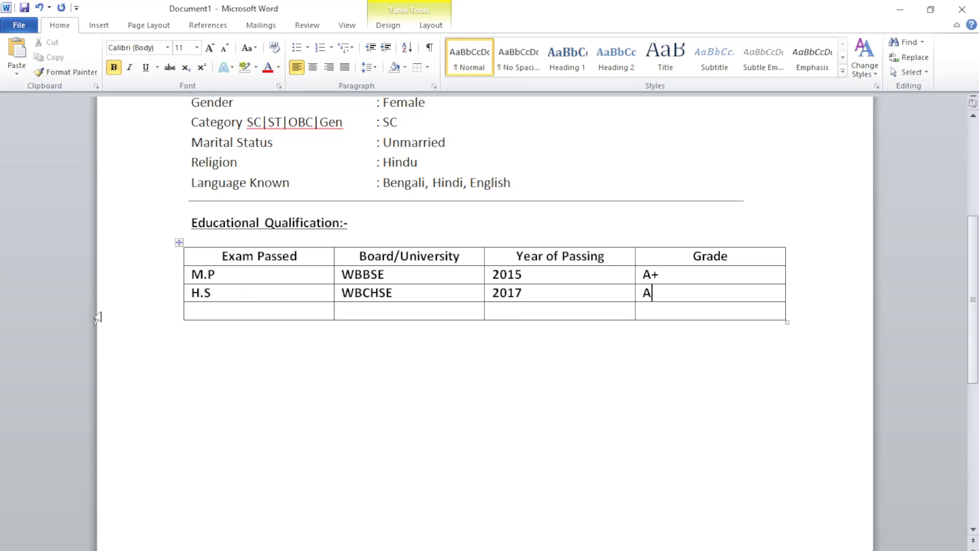
# Fill the last row B.A / Raiganj University / 2020 / A, removing the stray comma
pyautogui.press('Tab')
pyautogui.write('B.A')
pyautogui.press('Tab')
pyautogui.write('Raiganj, University')
pyautogui.press('Tab')
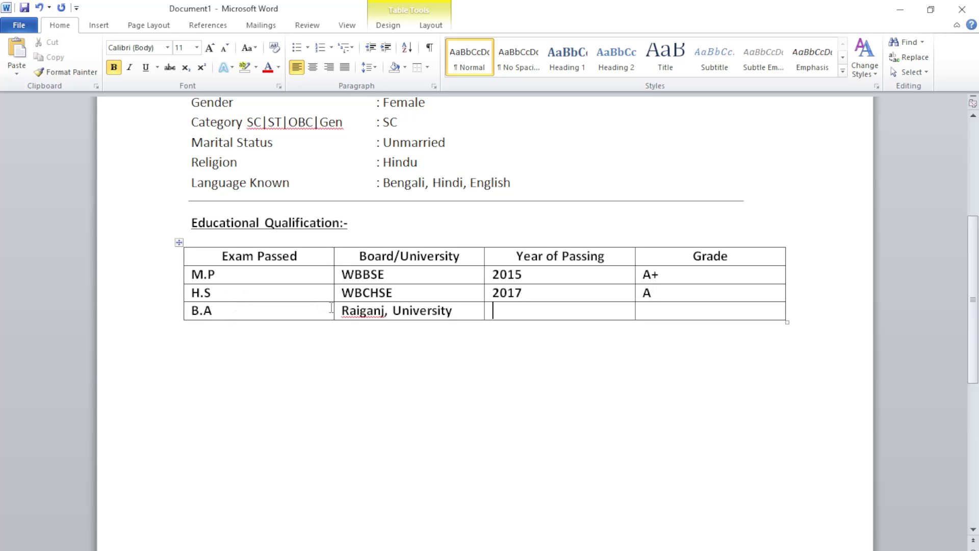
pyautogui.click(389, 311)
pyautogui.press('BackSpace')
pyautogui.write('2020\tA')
pyautogui.click(267, 370)
pyautogui.scroll(1, 202, 310)
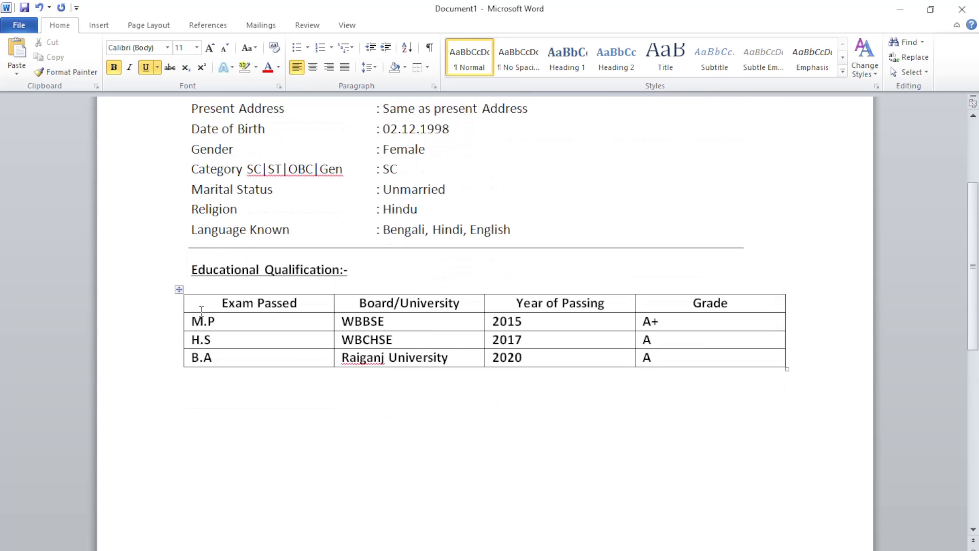
pyautogui.scroll(-1, 202, 311)
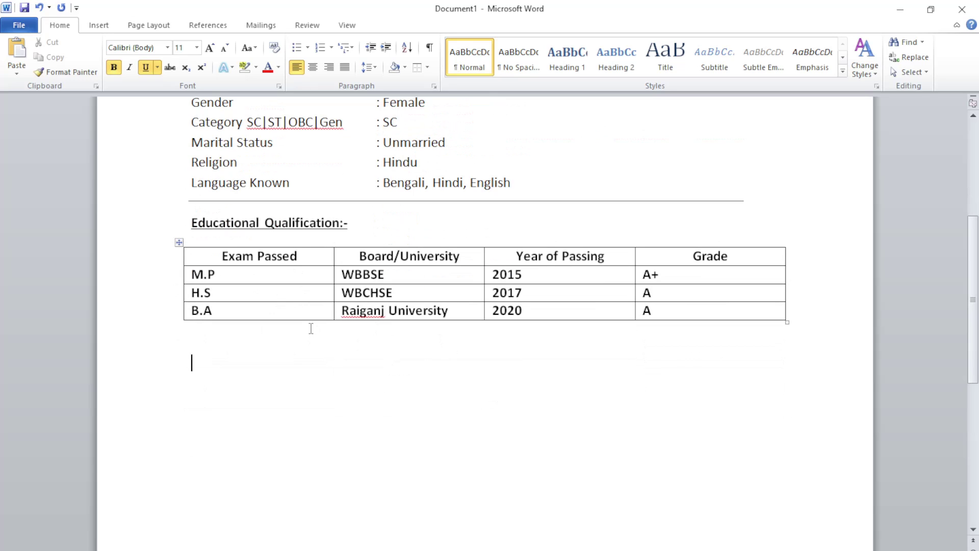
pyautogui.scroll(4, 307, 276)
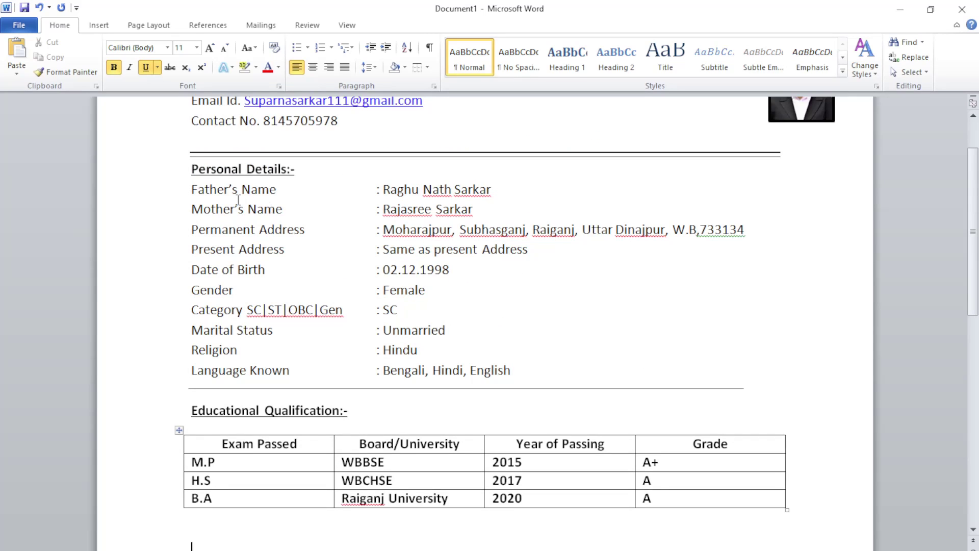
pyautogui.scroll(-2, 309, 253)
pyautogui.scroll(-1, 332, 424)
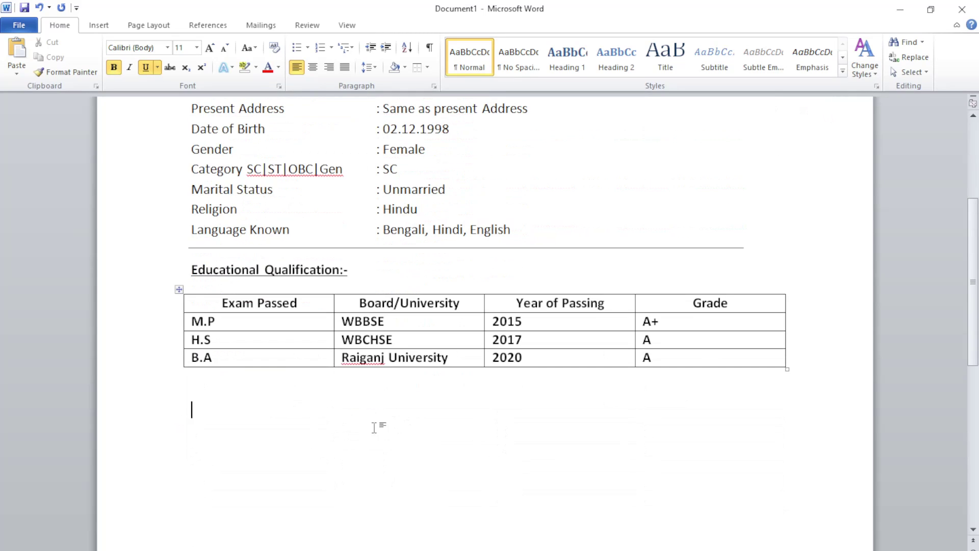
# Add the 'Professional Qualification:-' heading below the table and turn off bold and underline
pyautogui.click(192, 408)
pyautogui.scroll(-1, 192, 408)
pyautogui.write('Prof')
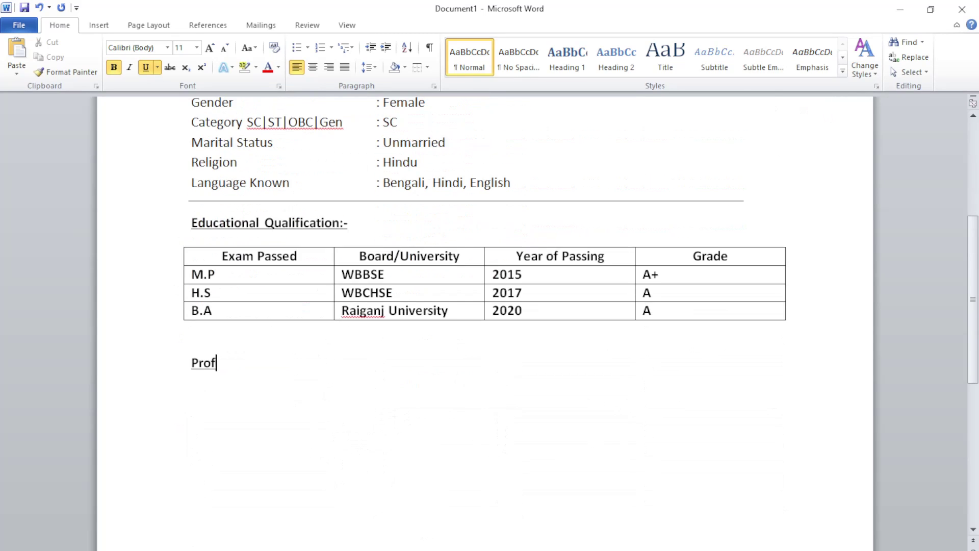
pyautogui.write('essional Qualification:-')
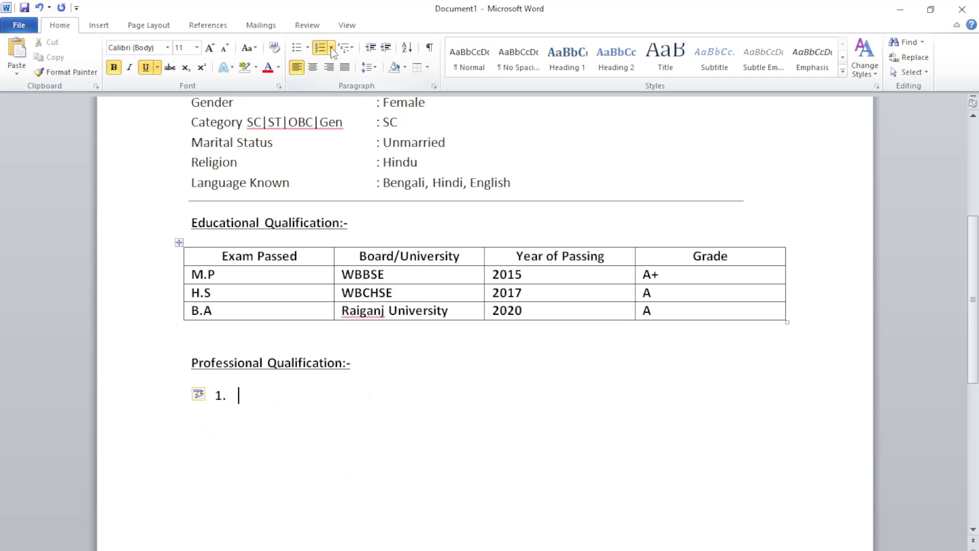
pyautogui.moveTo(425, 264)
pyautogui.click(146, 67)
pyautogui.click(114, 67)
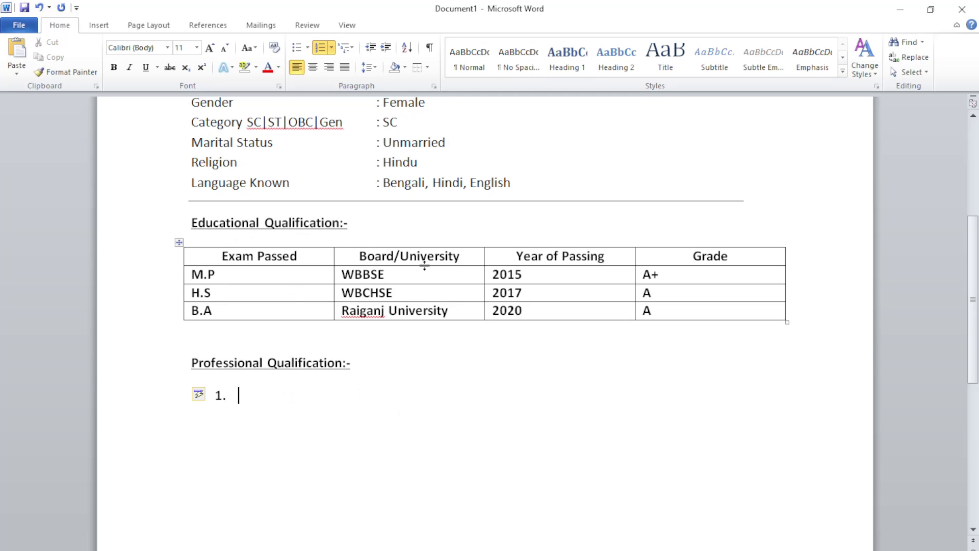
# Paste the remaining résumé sections into the empty numbered item
pyautogui.moveTo(368, 244)
pyautogui.mouseDown()
pyautogui.moveTo(373, 298)
pyautogui.moveTo(360, 311)
pyautogui.mouseUp()
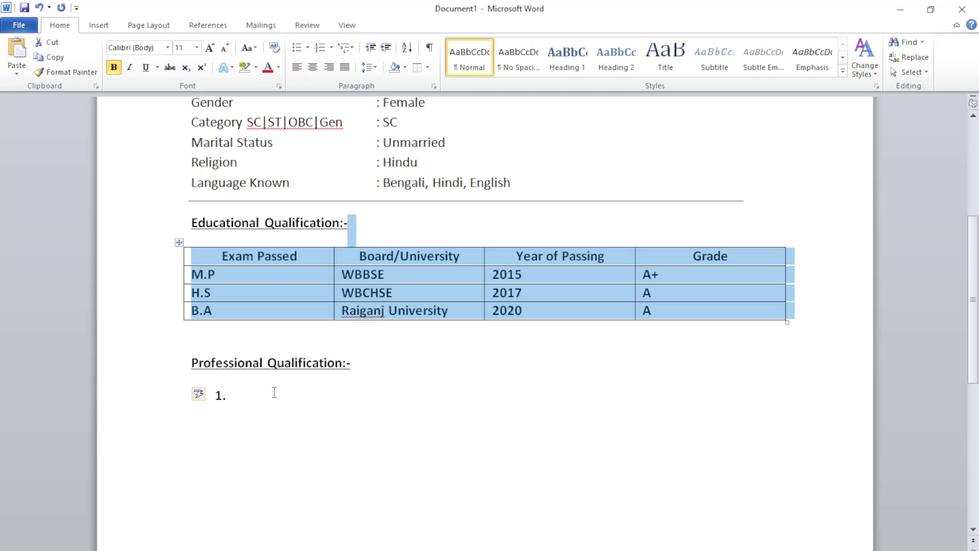
pyautogui.click(247, 397)
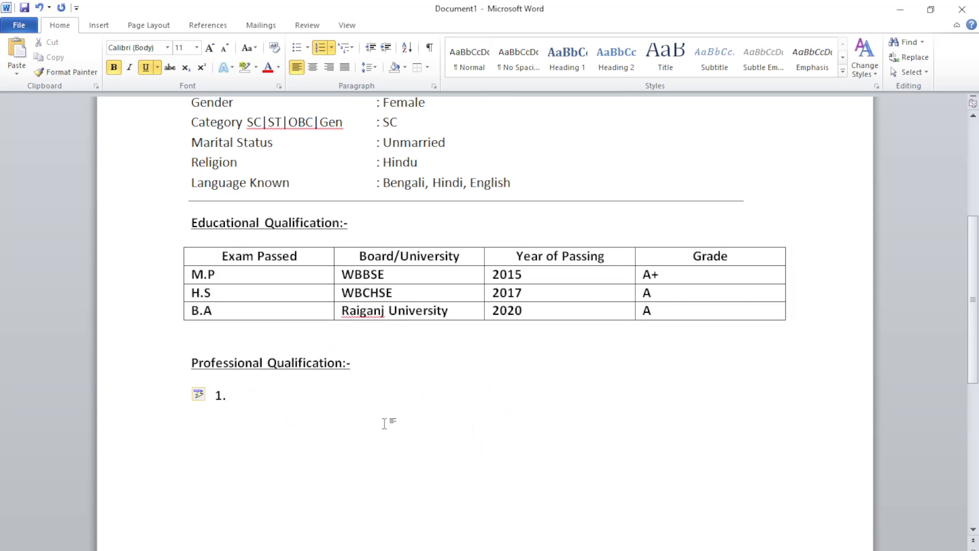
pyautogui.hotkey('ctrl', 'v')
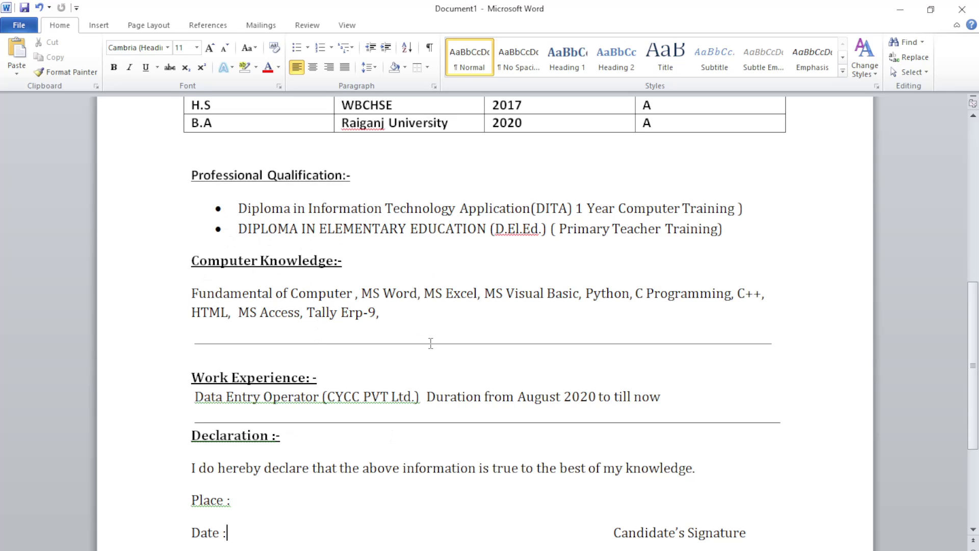
pyautogui.moveTo(346, 261); pyautogui.dragTo(226, 264)
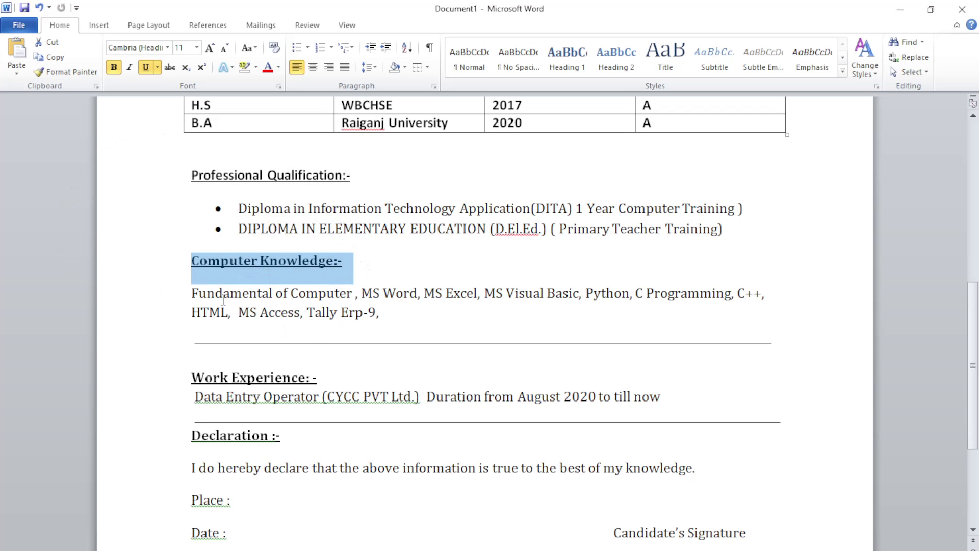
pyautogui.click(362, 344)
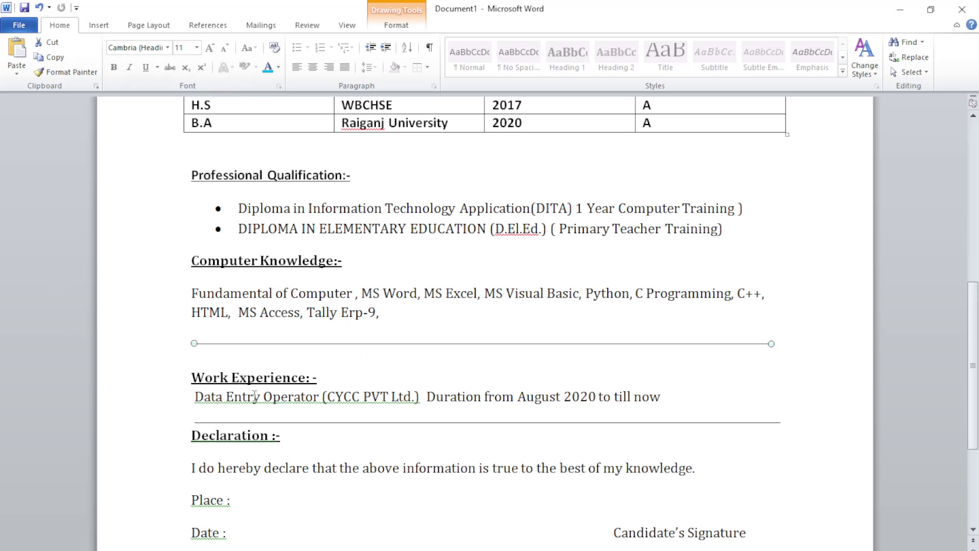
pyautogui.moveTo(327, 378); pyautogui.dragTo(216, 378)
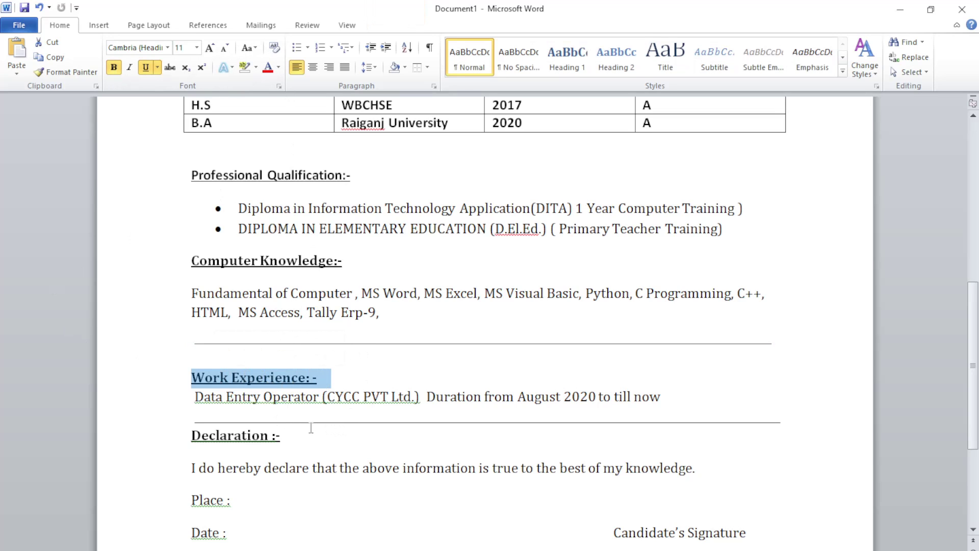
pyautogui.click(329, 423)
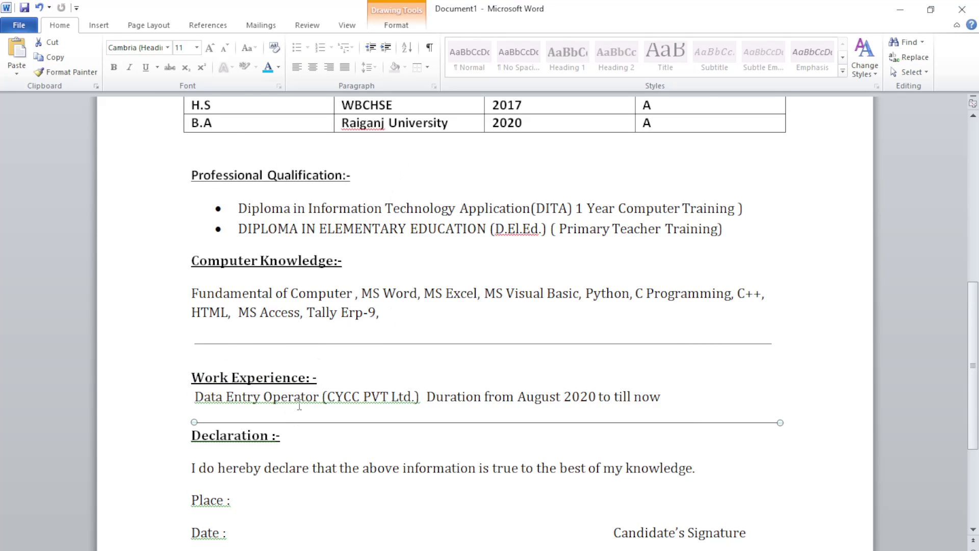
pyautogui.scroll(-3, 300, 405)
pyautogui.tripleClick(300, 363)
pyautogui.press('End')
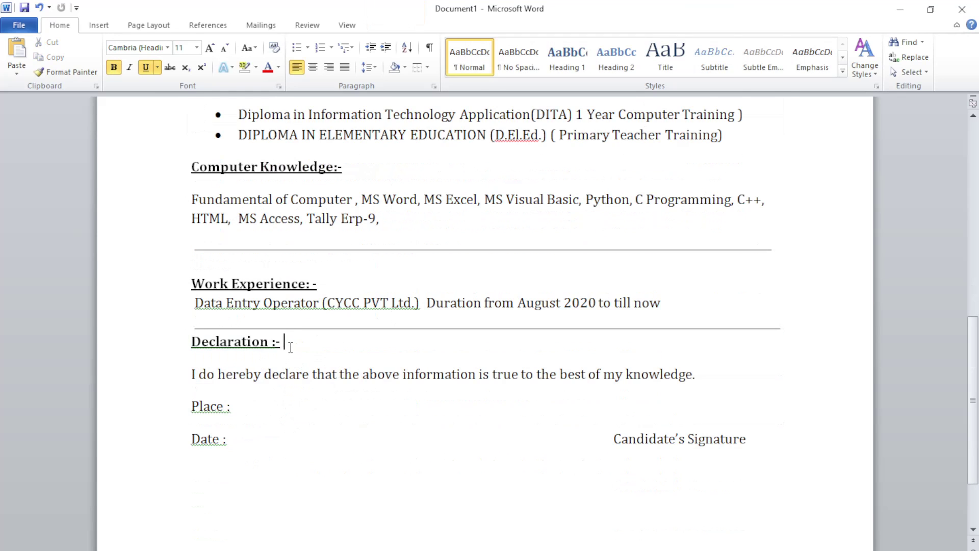
pyautogui.moveTo(290, 347); pyautogui.dragTo(207, 347)
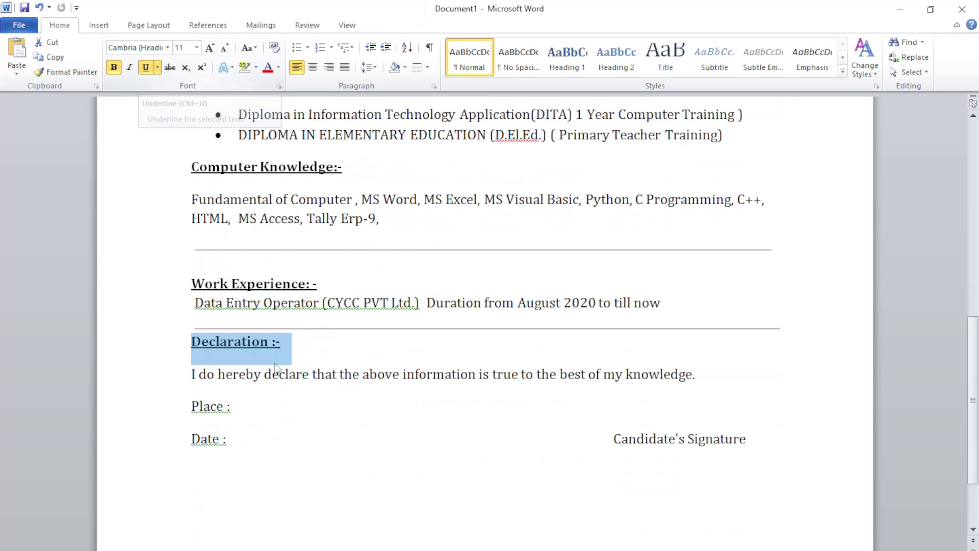
pyautogui.click(265, 406)
pyautogui.scroll(-3, 285, 406)
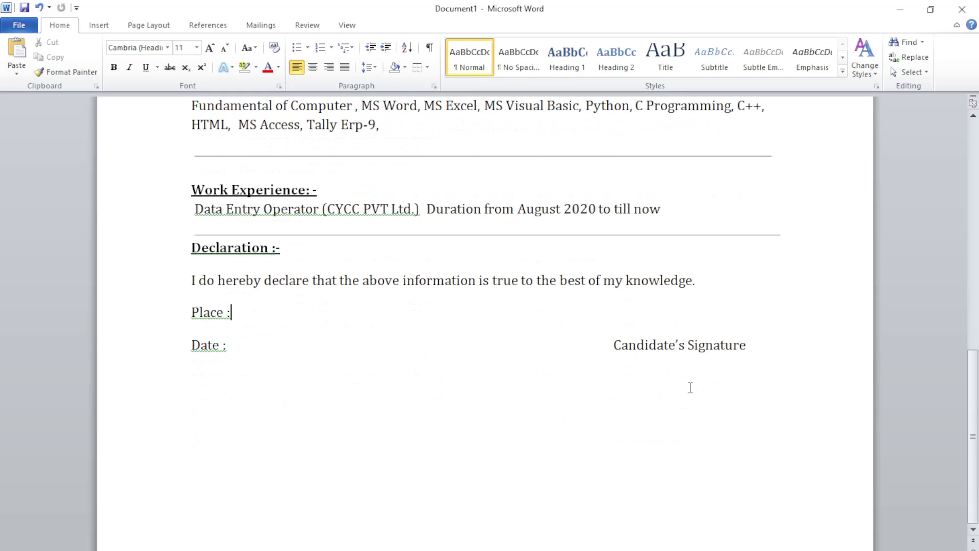
pyautogui.click(308, 356)
pyautogui.click(243, 358)
pyautogui.scroll(6, 350, 418)
pyautogui.scroll(-3, 448, 446)
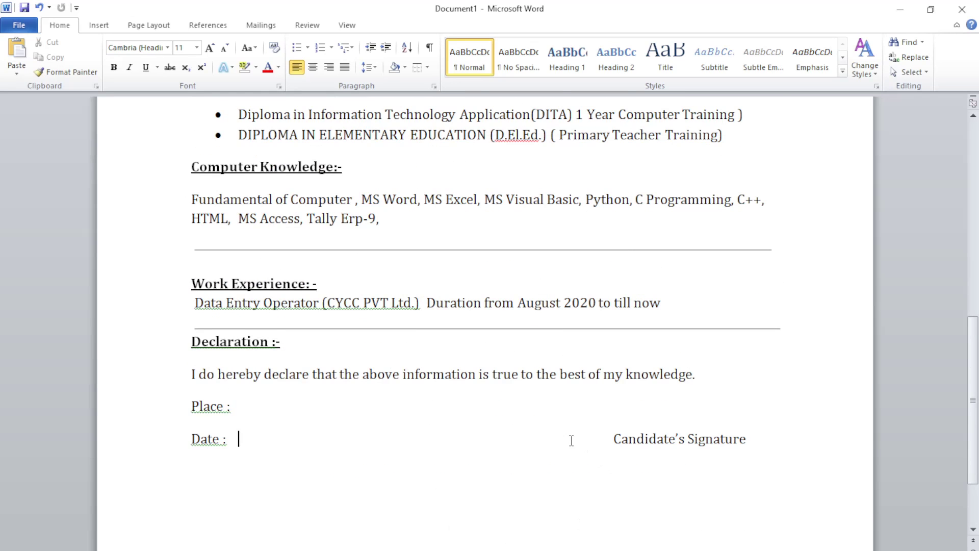
pyautogui.scroll(3, 402, 480)
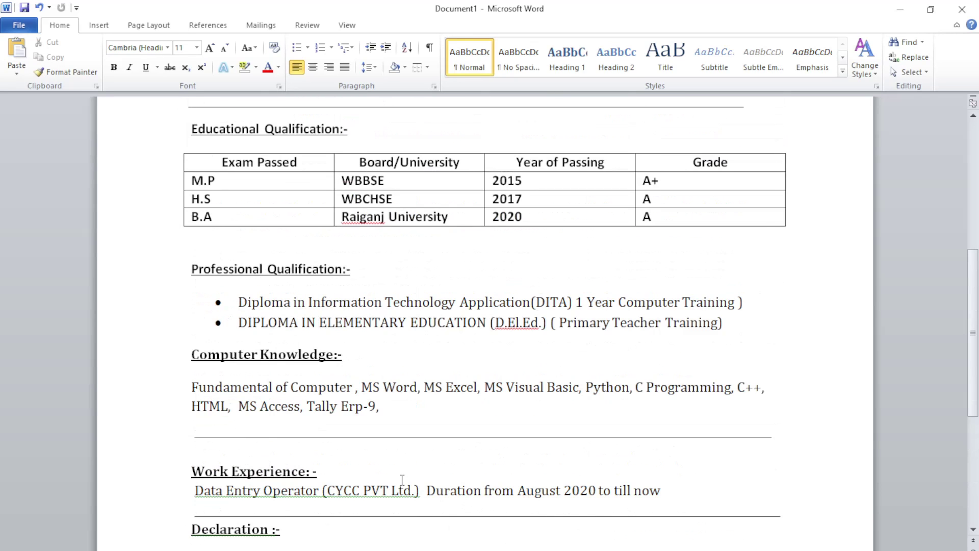
# Review the finished résumé and open the File Info page showing 170 words, unsaved
pyautogui.scroll(-2, 402, 480)
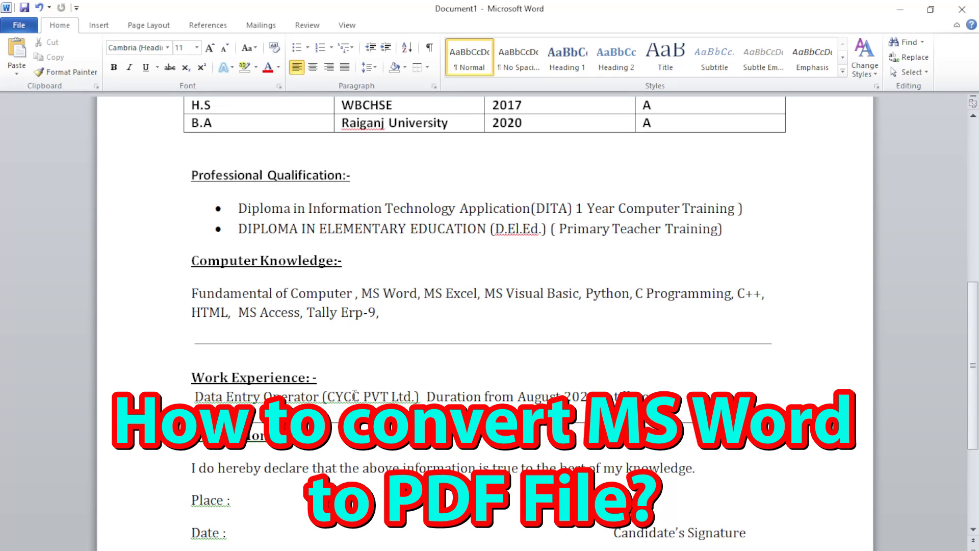
pyautogui.scroll(3, 420, 312)
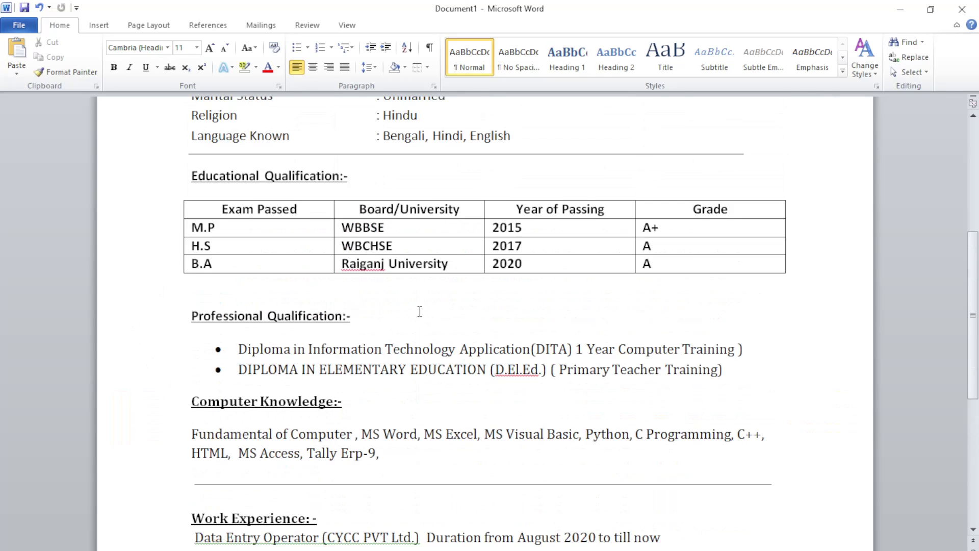
pyautogui.scroll(5, 273, 285)
pyautogui.scroll(-4, 672, 290)
pyautogui.scroll(-4, 657, 331)
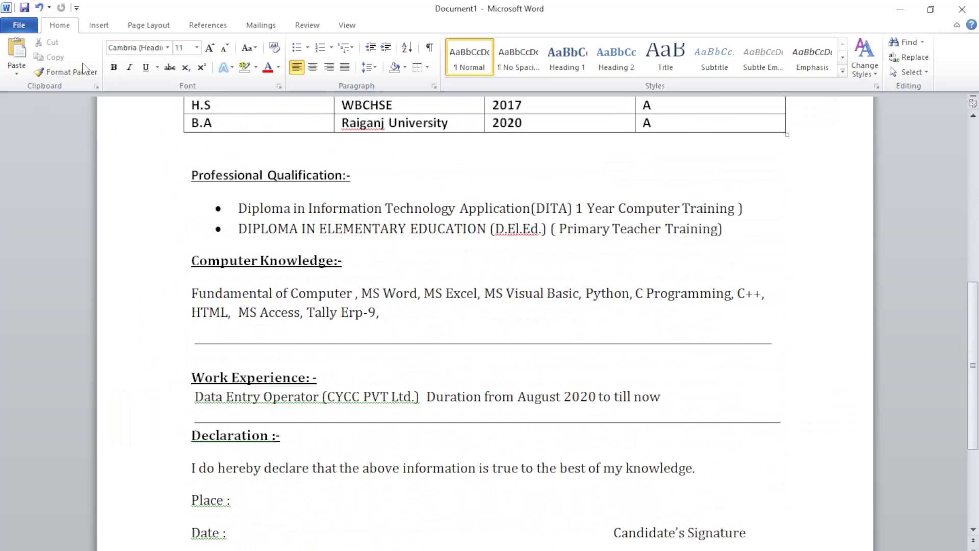
pyautogui.click(20, 25)
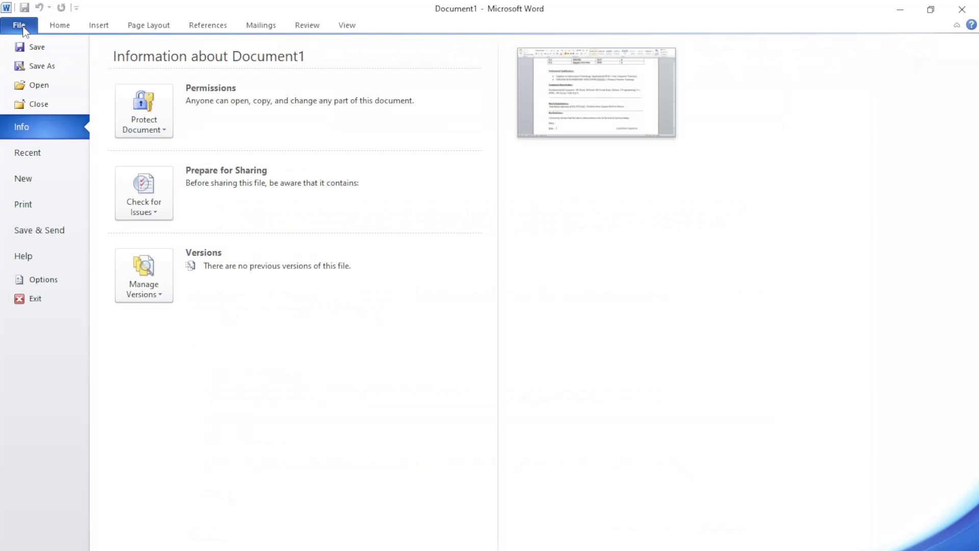
# Save the résumé as PDF to the Desktop under a 'Bio' file name with the candidate's name
pyautogui.click(42, 66)
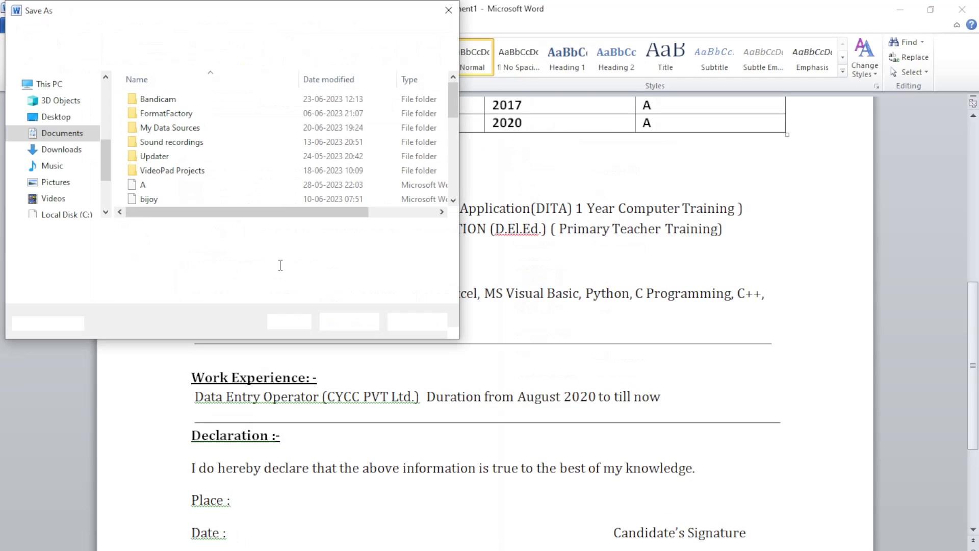
pyautogui.click(120, 233)
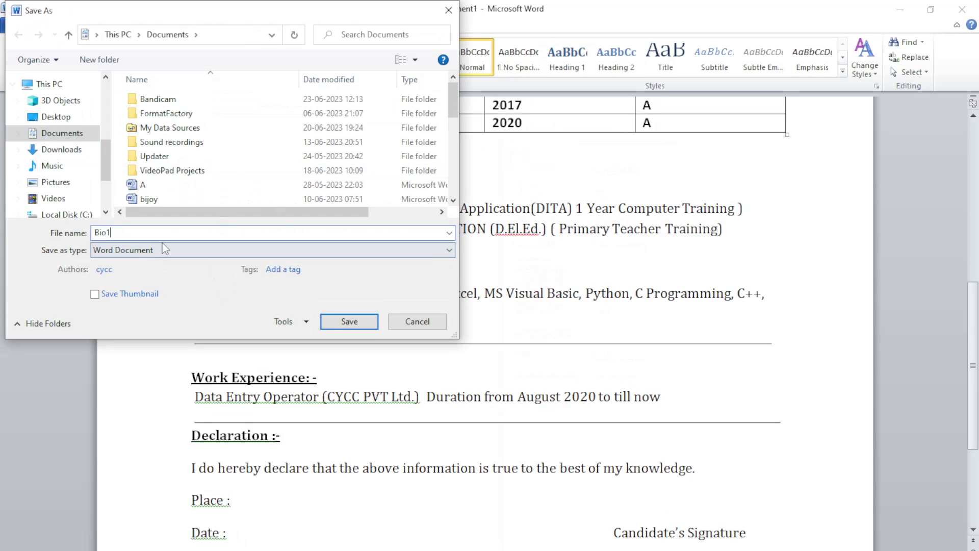
pyautogui.doubleClick(131, 234)
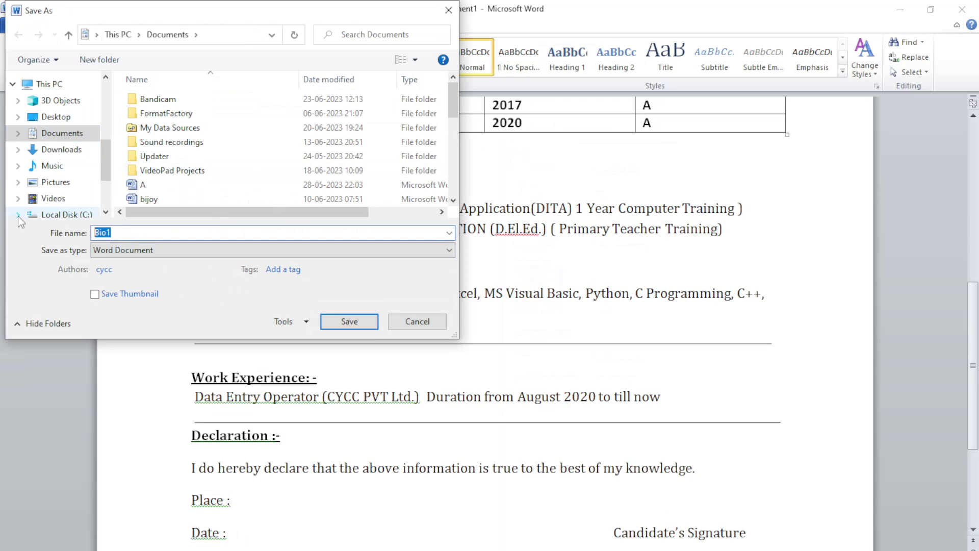
pyautogui.write('Bio')
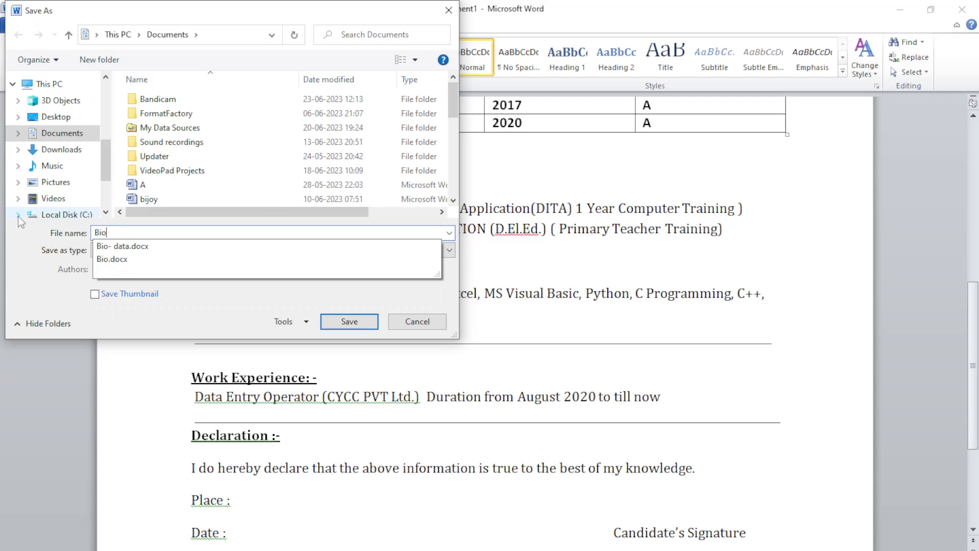
pyautogui.write(' Suparna')
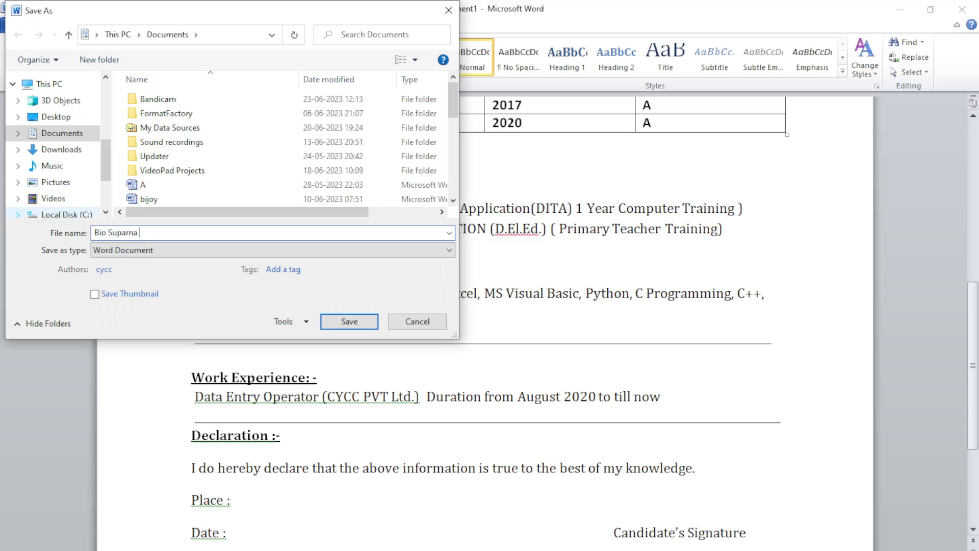
pyautogui.click(115, 250)
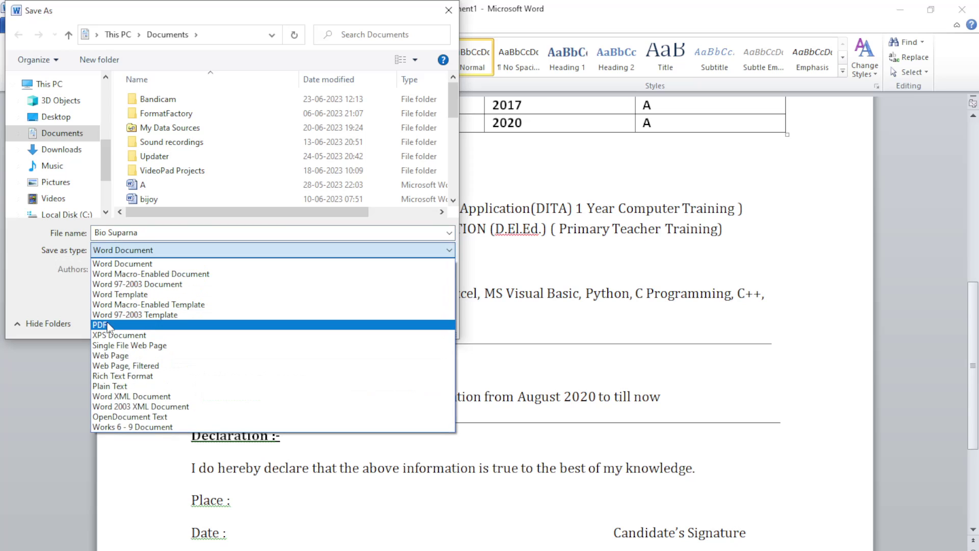
pyautogui.click(108, 325)
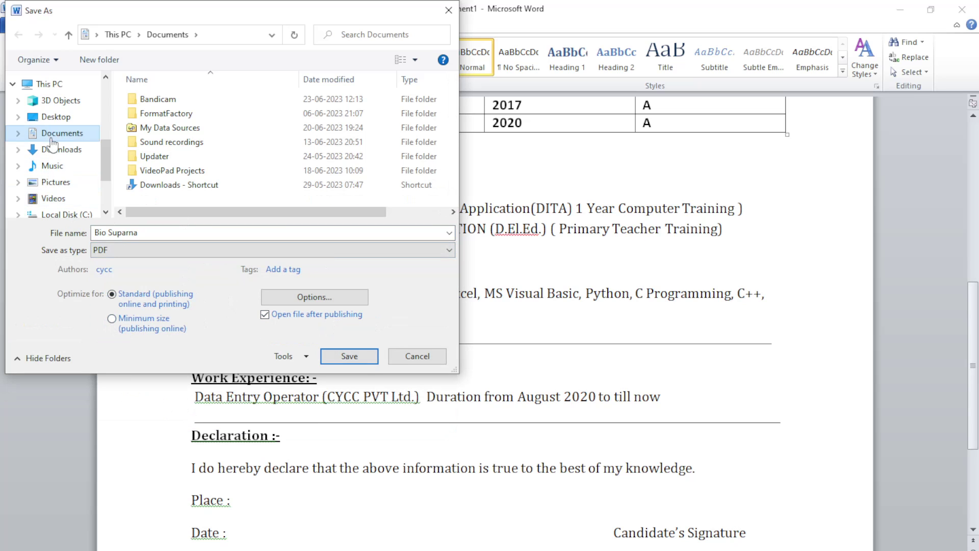
pyautogui.click(55, 117)
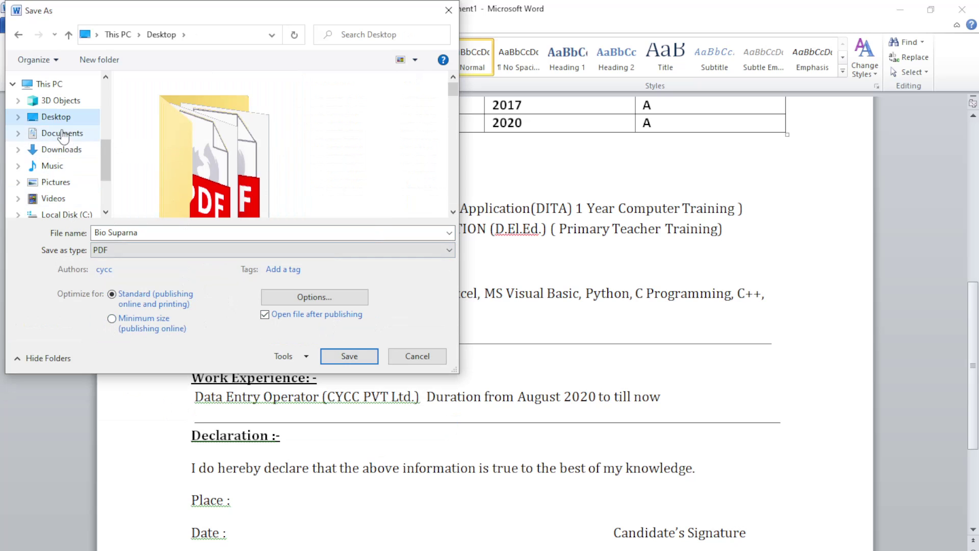
pyautogui.click(368, 363)
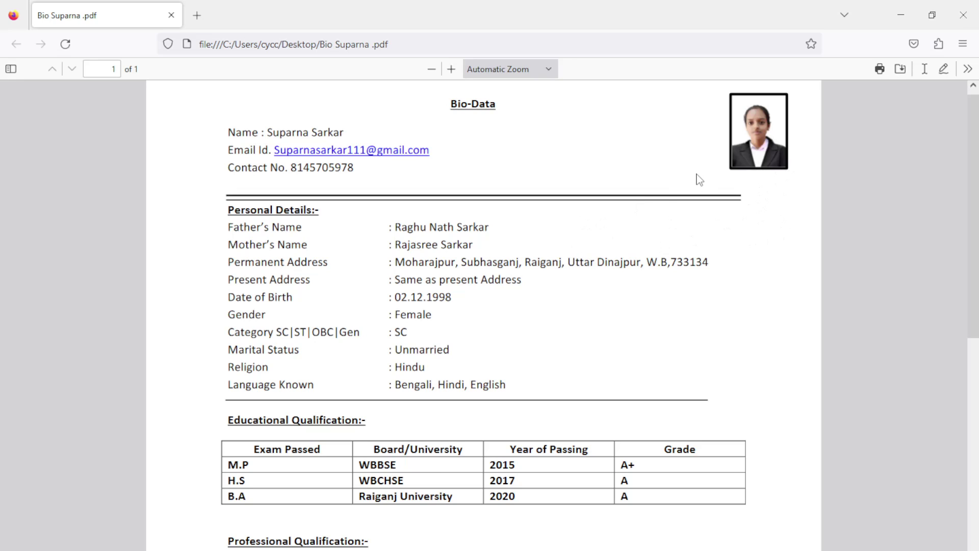
# Scroll through the exported Bio-Data PDF in Firefox and return to the top of the page
pyautogui.scroll(-2, 652, 242)
pyautogui.scroll(2, 719, 217)
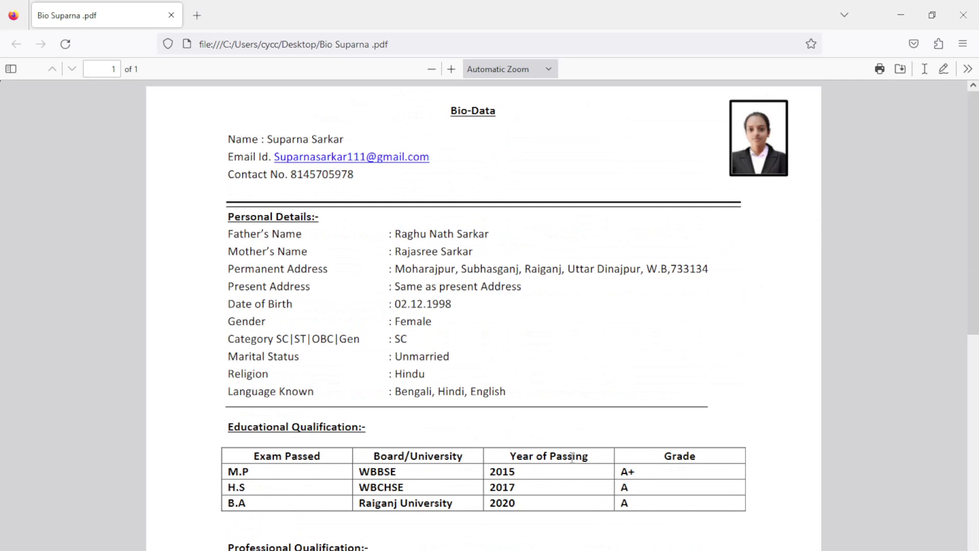